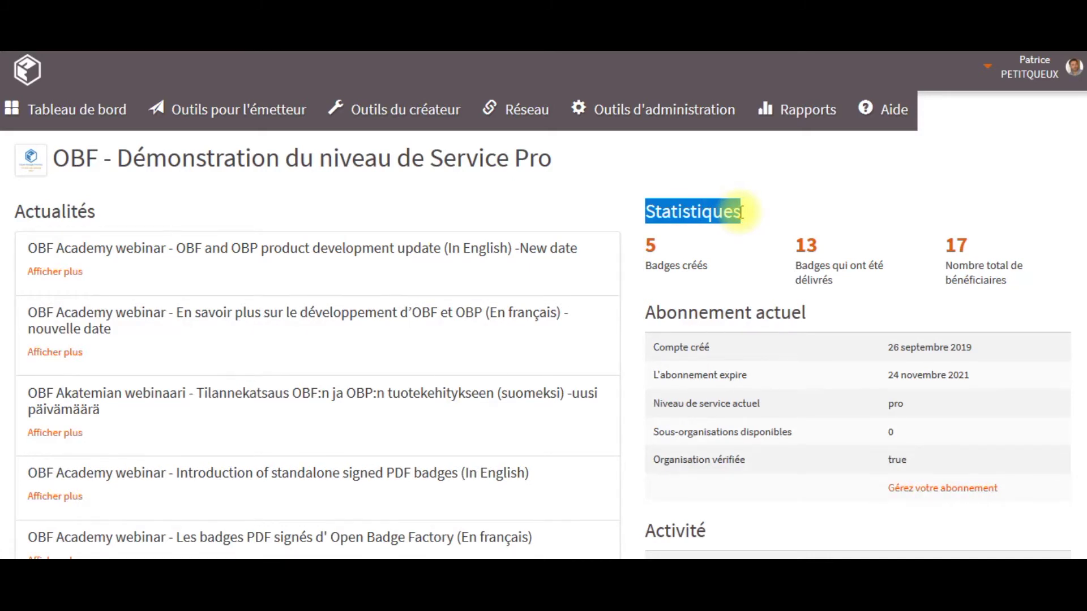
Review the current subscription details and the activity log on the organisation's dashboard
{"action": "left_click_drag", "start_coordinate": [646, 311], "coordinate": [814, 308]}
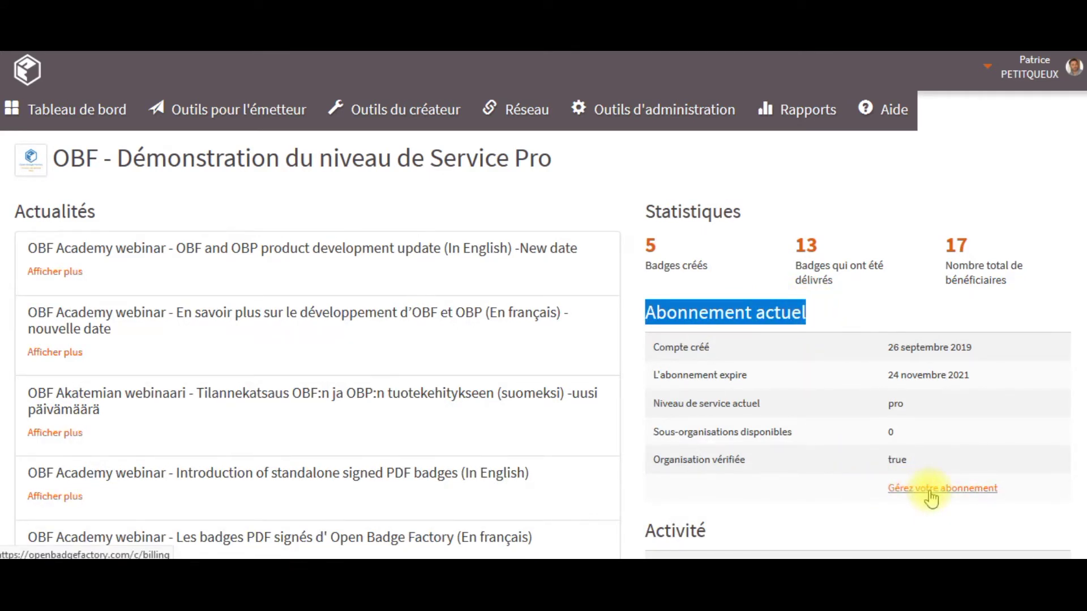
{"action": "scroll", "coordinate": [932, 498], "scroll_direction": "down", "scroll_amount": 5}
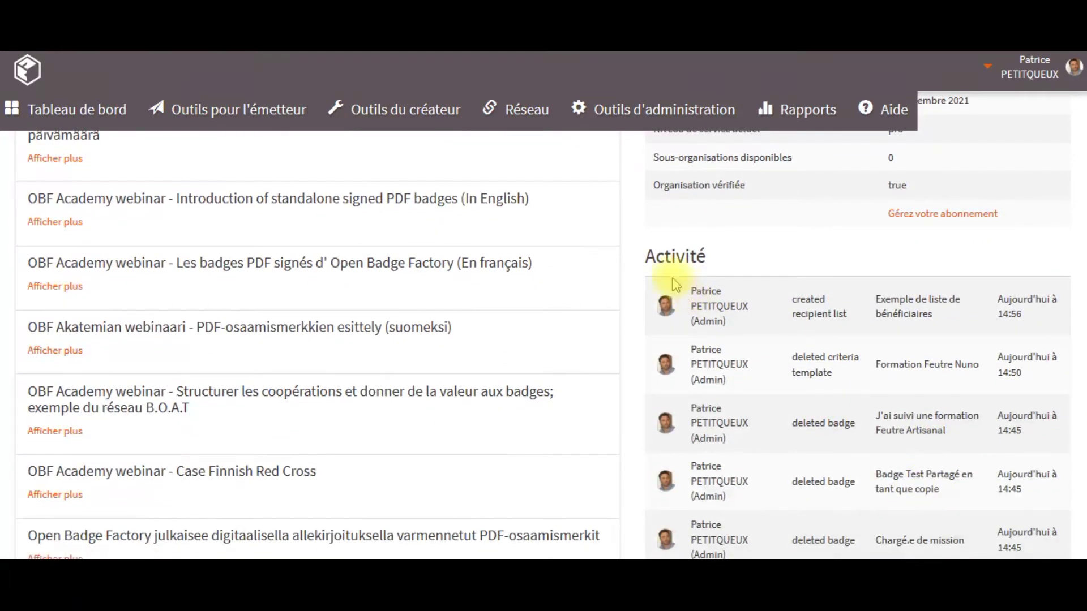
{"action": "left_click_drag", "start_coordinate": [642, 255], "coordinate": [710, 268]}
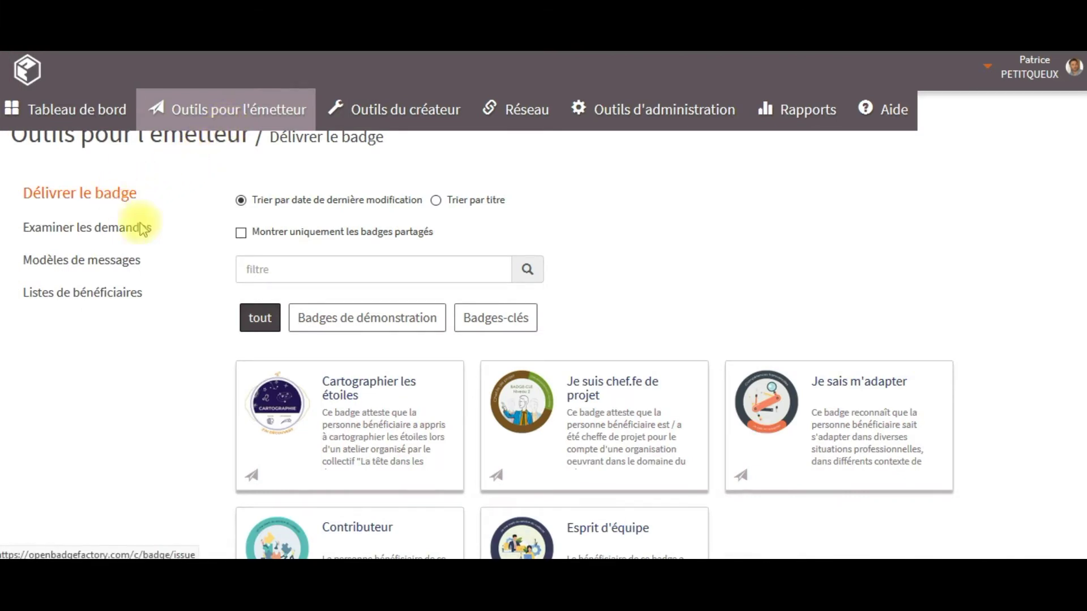
Preview the "Cartographier les étoiles" badge for issuing, and examine its pending badge request, including the application answers and decision options
{"action": "left_click", "coordinate": [315, 415]}
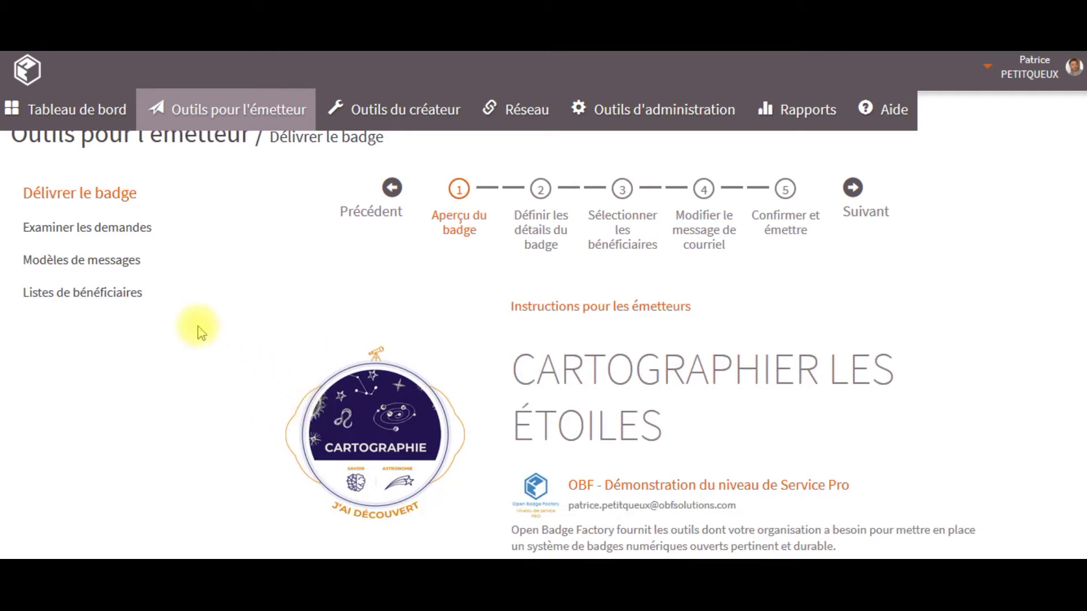
{"action": "left_click", "coordinate": [99, 233]}
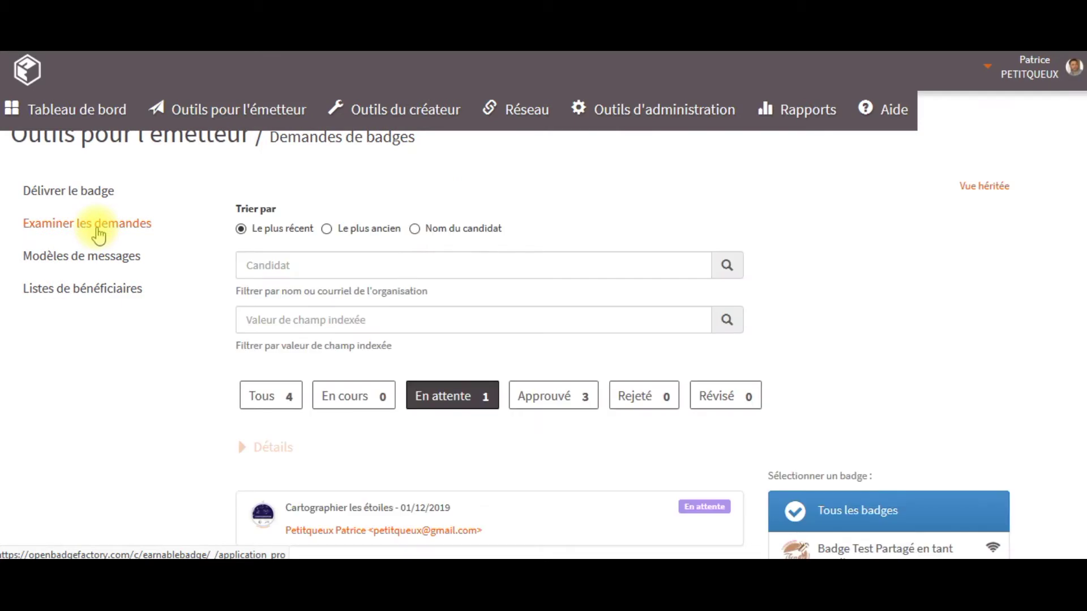
{"action": "scroll", "coordinate": [184, 316], "scroll_direction": "down", "scroll_amount": 3}
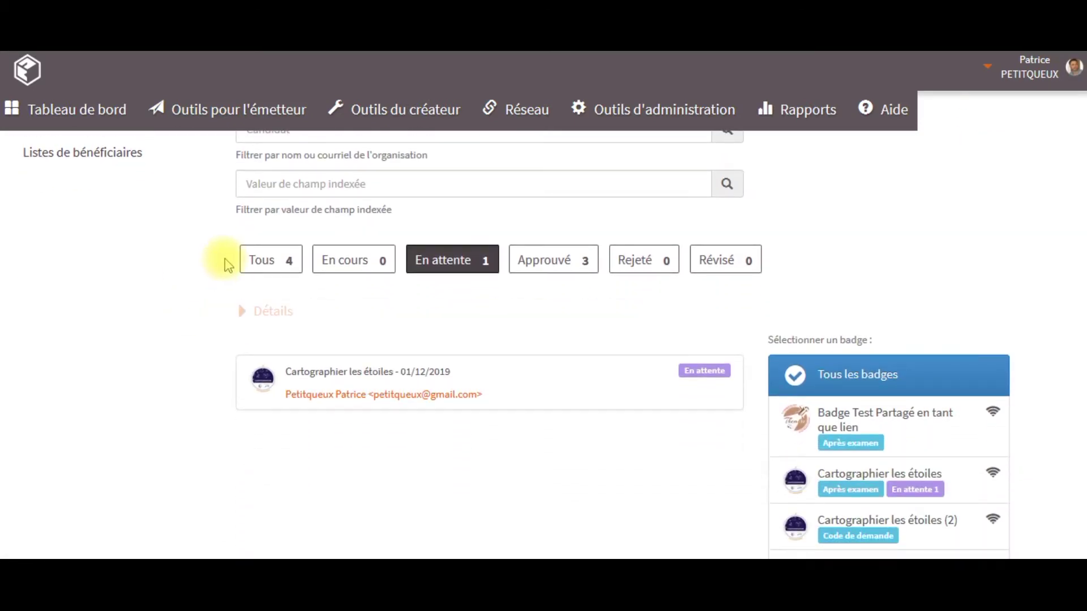
{"action": "left_click", "coordinate": [318, 390]}
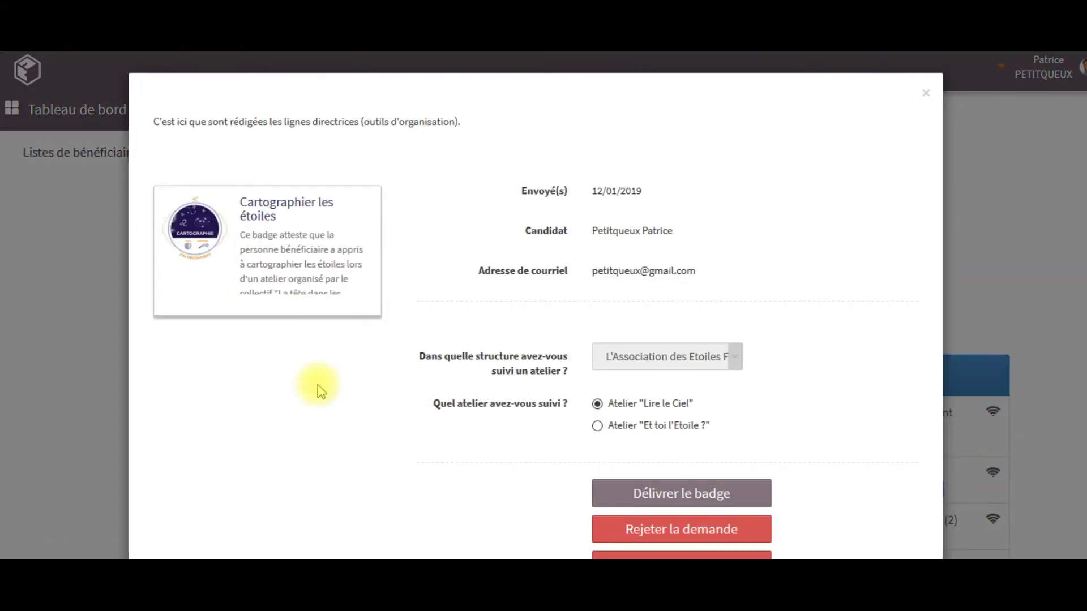
{"action": "scroll", "coordinate": [319, 391], "scroll_direction": "down", "scroll_amount": 3}
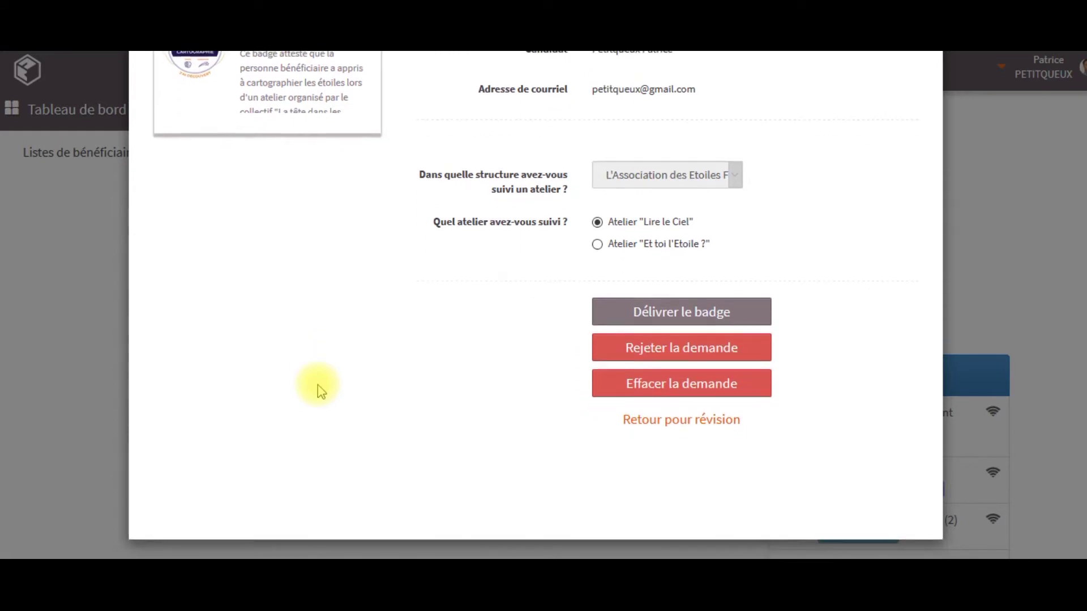
{"action": "scroll", "coordinate": [319, 391], "scroll_direction": "up", "scroll_amount": 3}
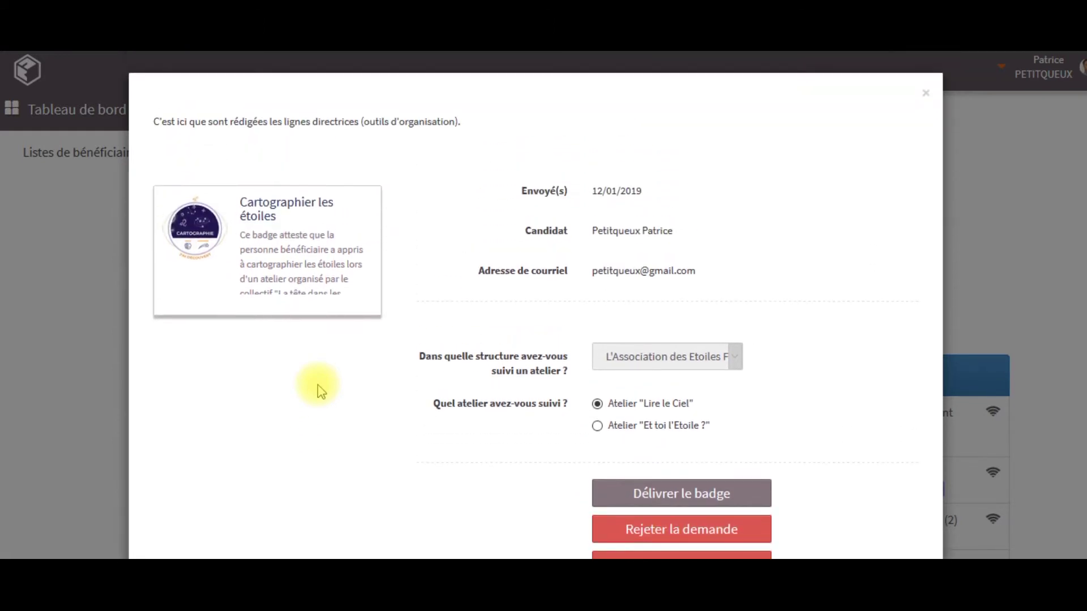
{"action": "left_click", "coordinate": [95, 268]}
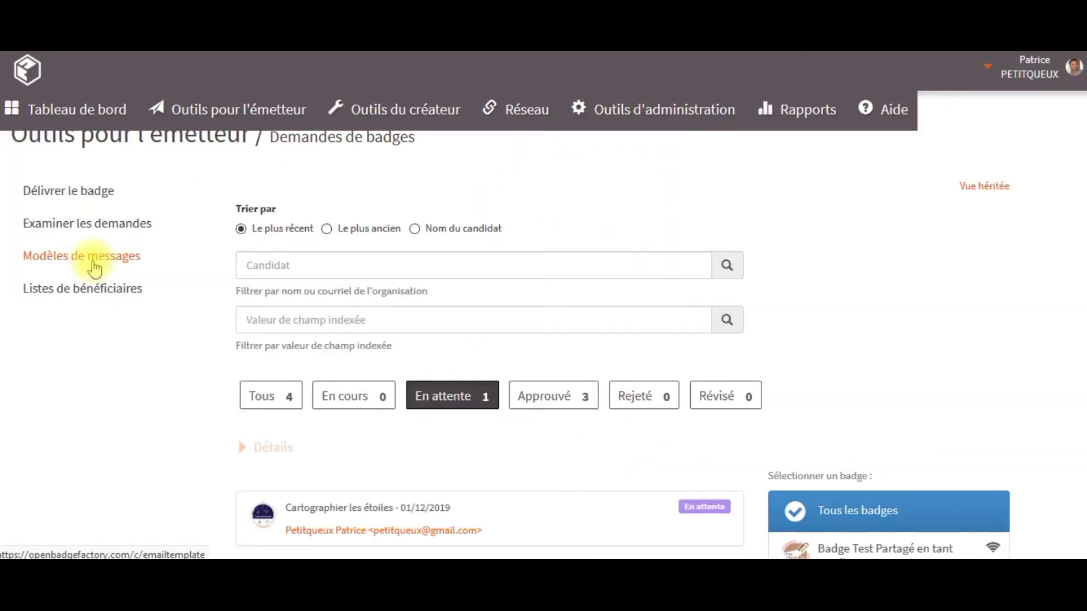
Examine the message templates and recipient lists, including the actions for the "Message Badge 'Je sais m'adapter'" template and "Exemple de liste de bénéficiaires"
{"action": "left_click", "coordinate": [95, 268]}
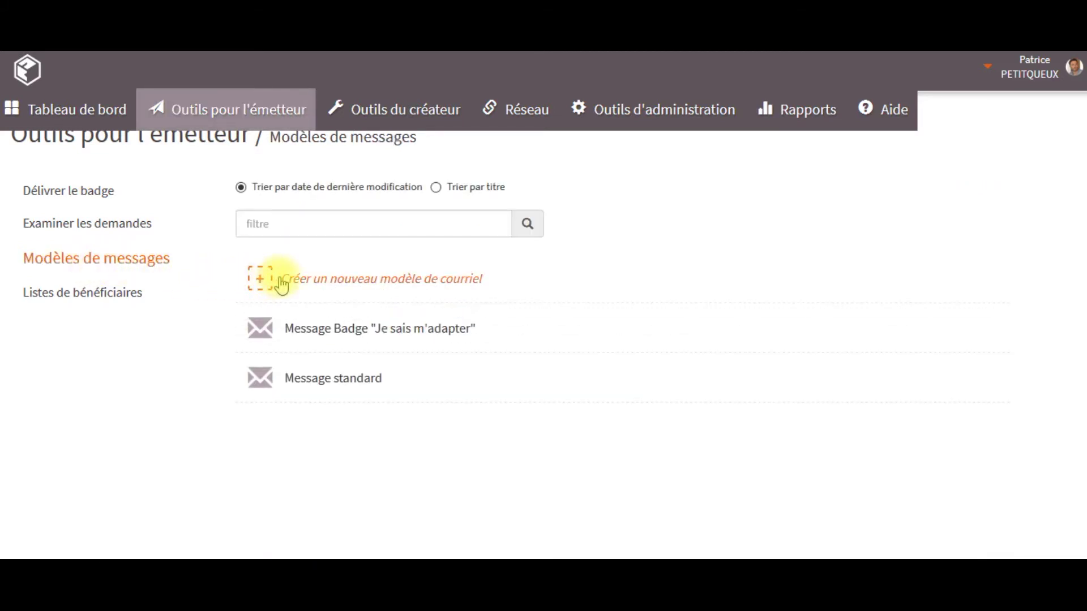
{"action": "left_click", "coordinate": [273, 333]}
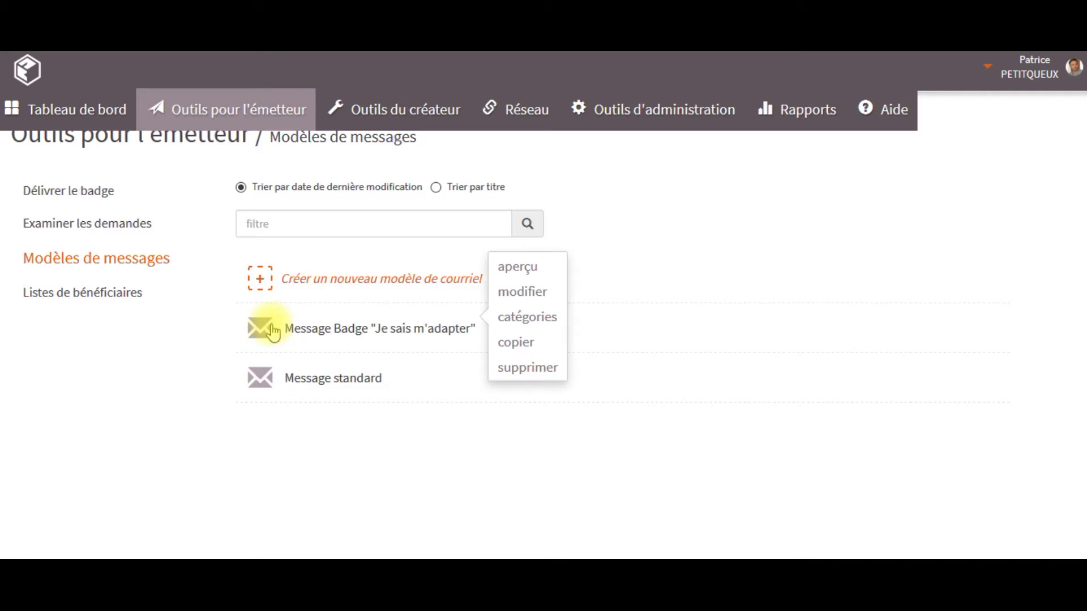
{"action": "left_click", "coordinate": [272, 332]}
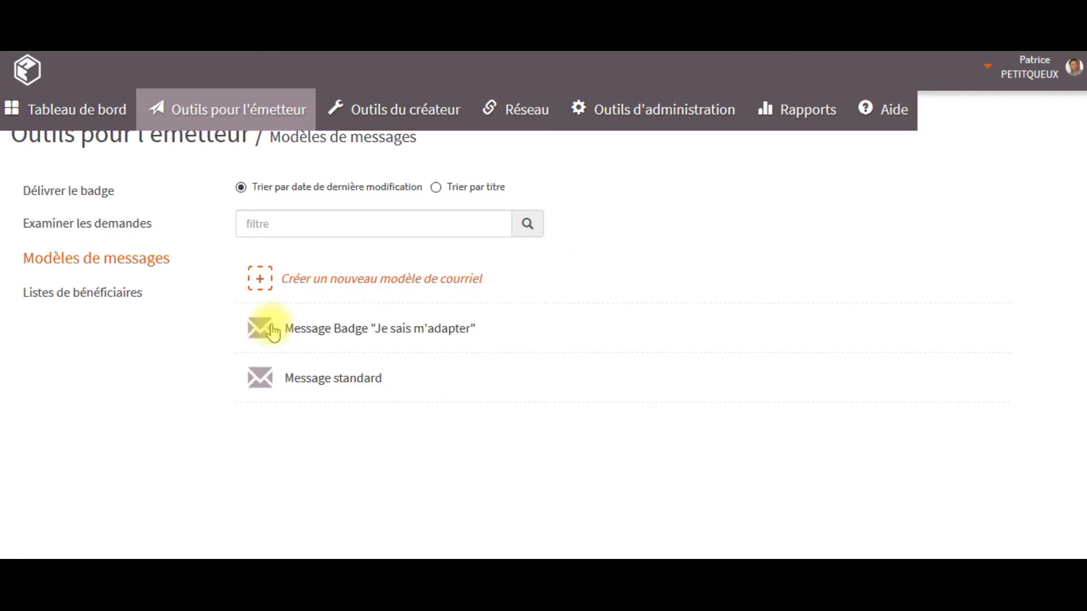
{"action": "left_click", "coordinate": [124, 300]}
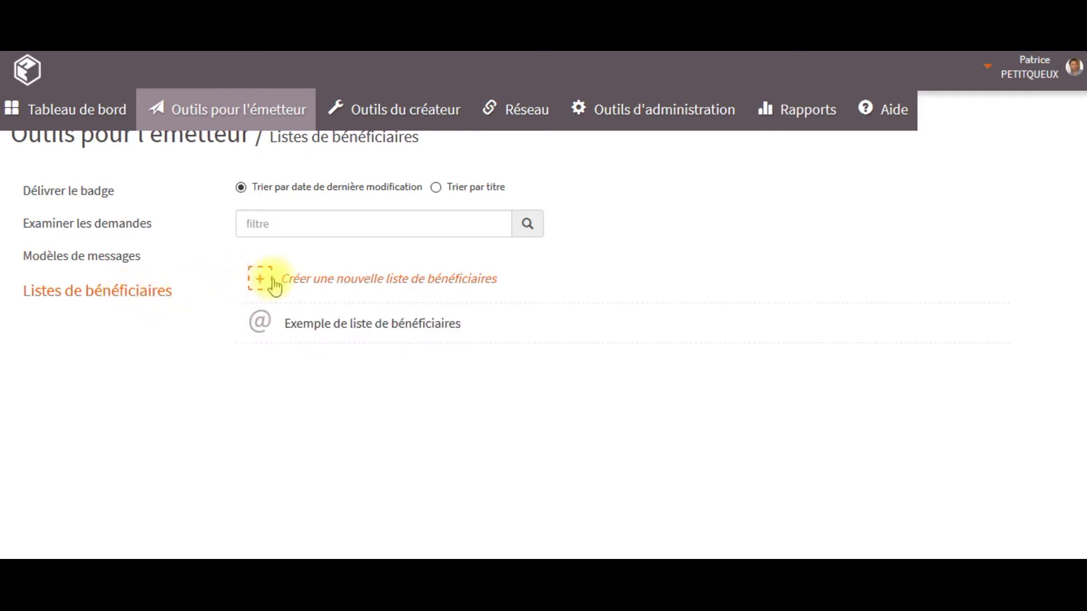
{"action": "left_click", "coordinate": [263, 328]}
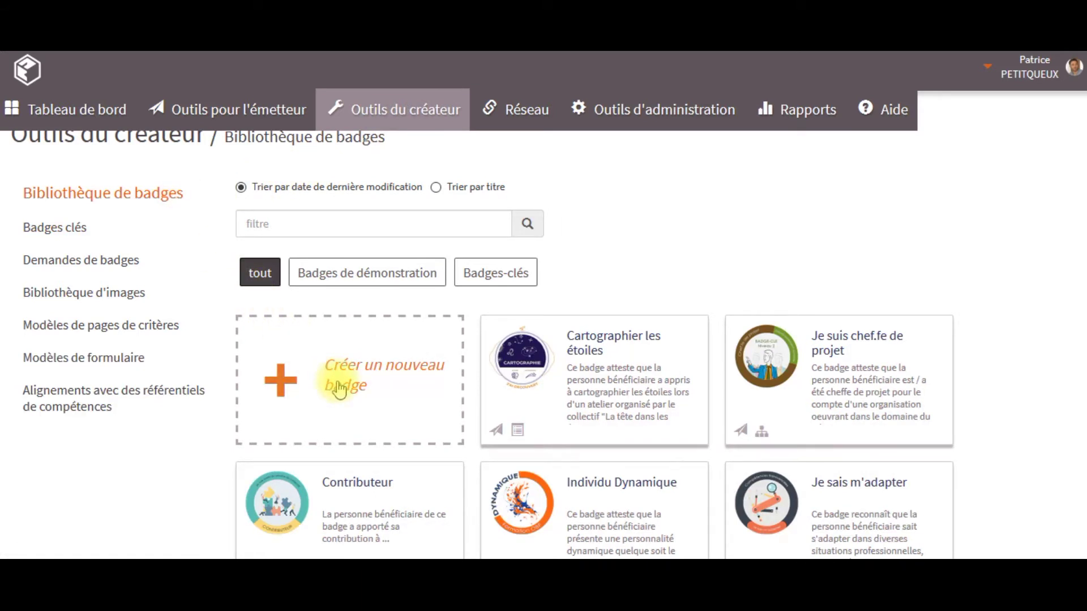
Show the available actions for "Cartographier les étoiles" in the badge library and for the key badge "Je suis chef.fe de projet"
{"action": "left_click", "coordinate": [557, 395]}
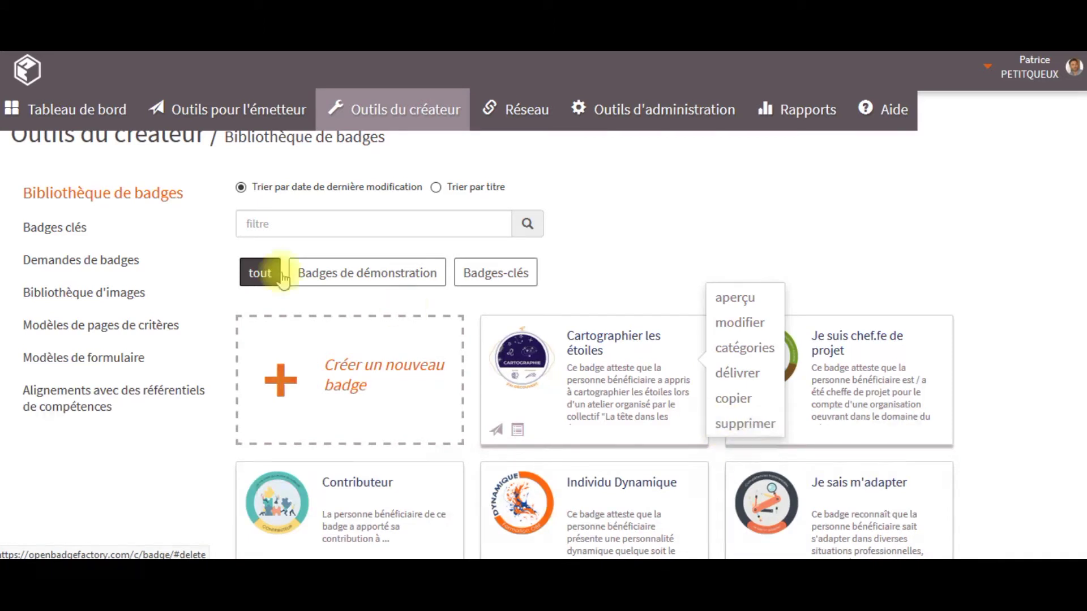
{"action": "left_click", "coordinate": [90, 230]}
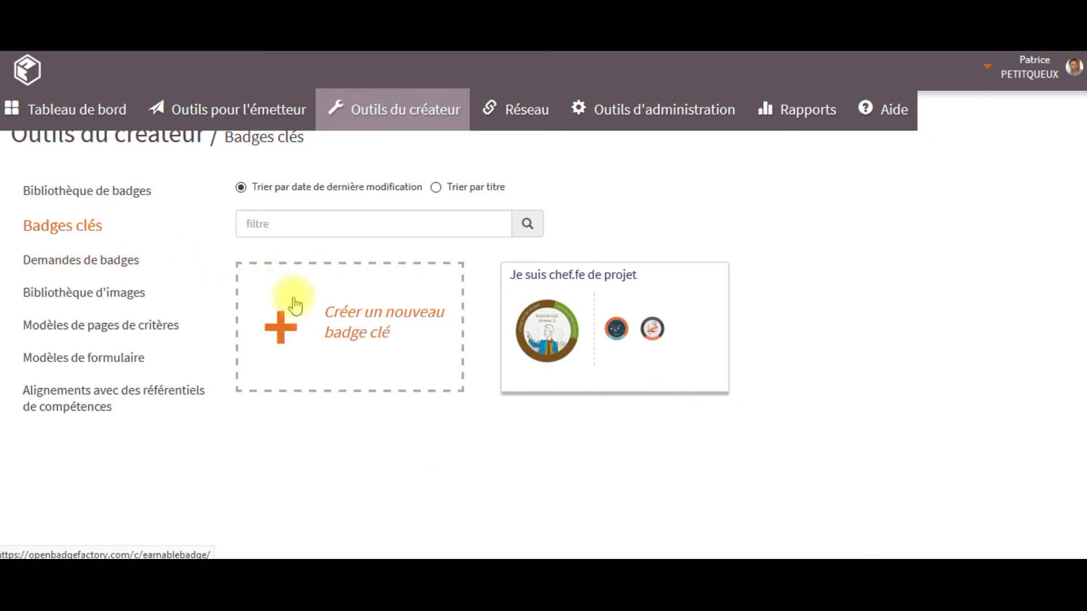
{"action": "left_click", "coordinate": [559, 317]}
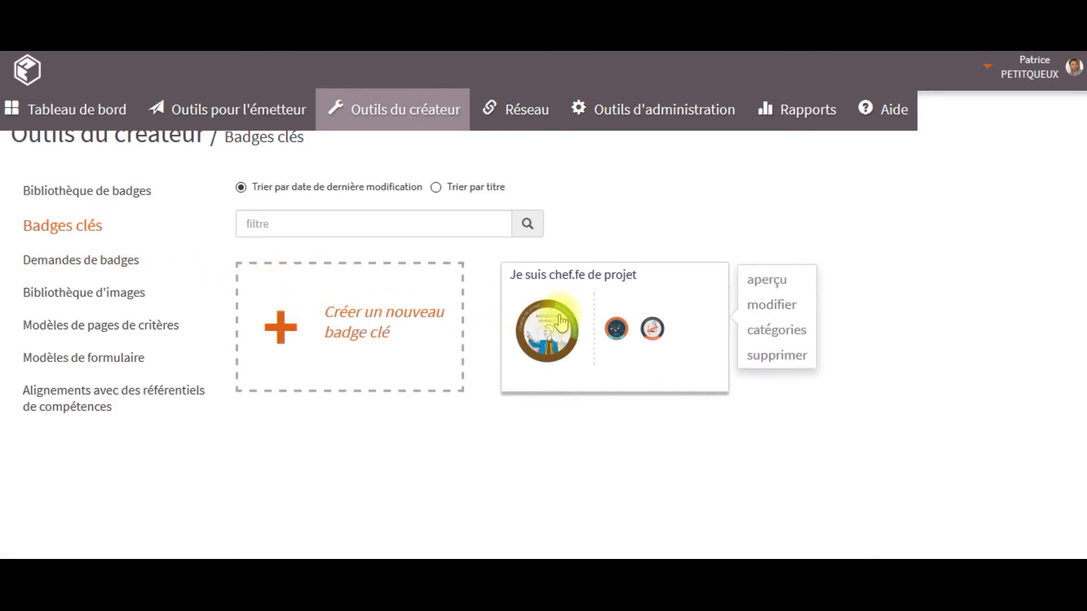
{"action": "left_click", "coordinate": [560, 321]}
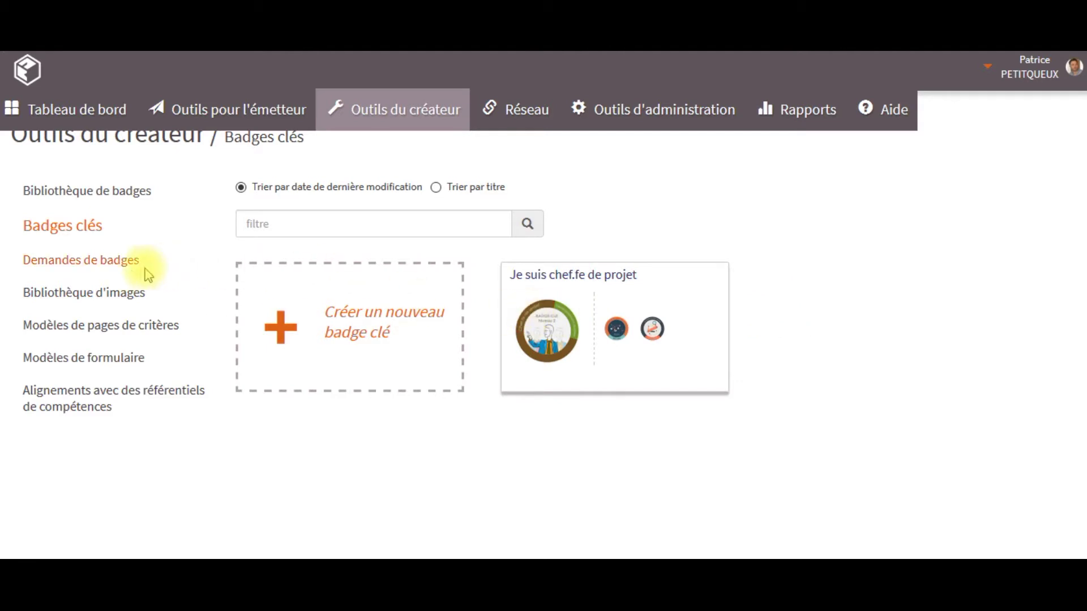
Examine the creator's badge requests and the actions available for "Badge Test Partagé en tant que lien"
{"action": "left_click", "coordinate": [114, 266]}
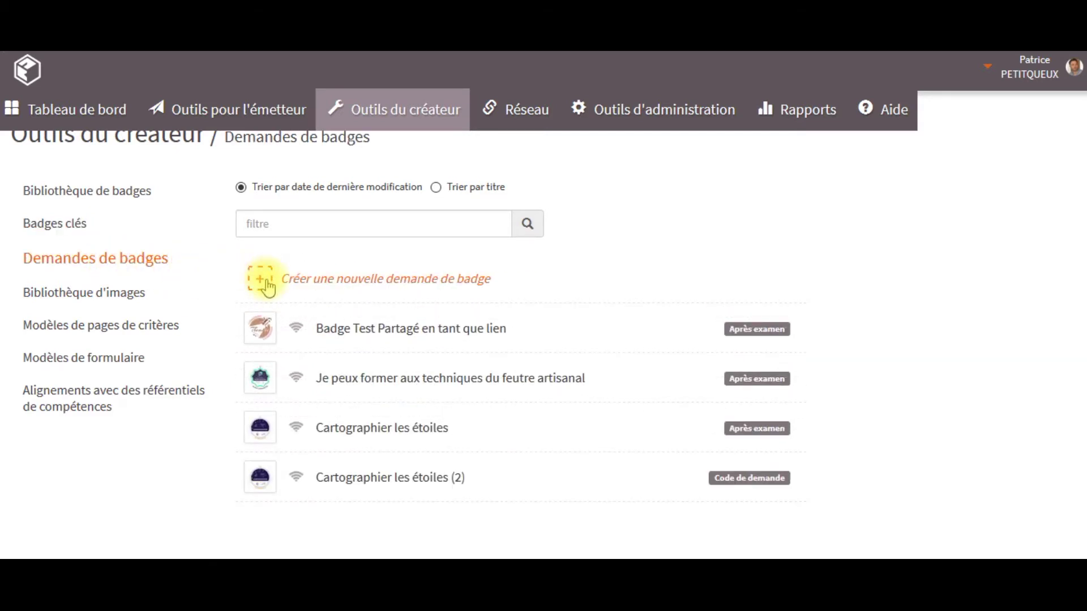
{"action": "left_click", "coordinate": [317, 334]}
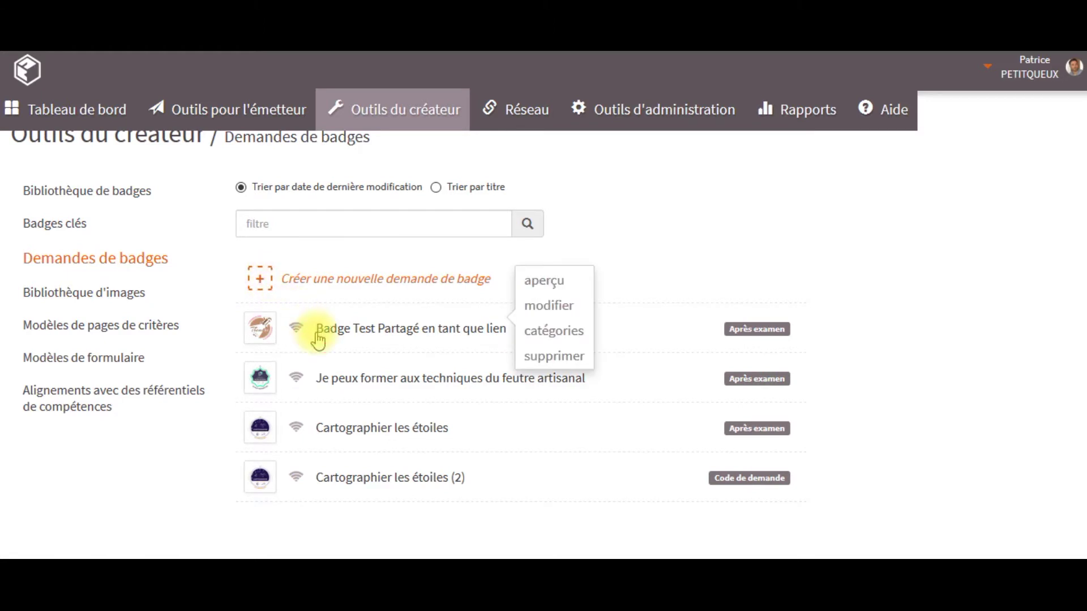
Add the category "Image" to the first "Je sais prendre la…" picture in the image library, and filter the library by it
{"action": "left_click", "coordinate": [127, 299]}
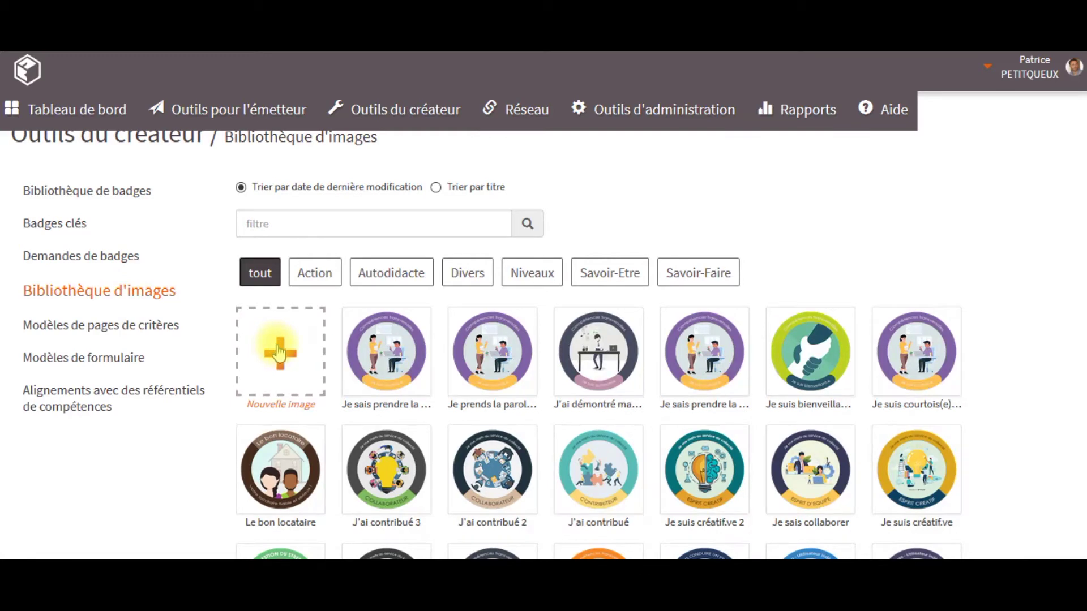
{"action": "left_click", "coordinate": [398, 355]}
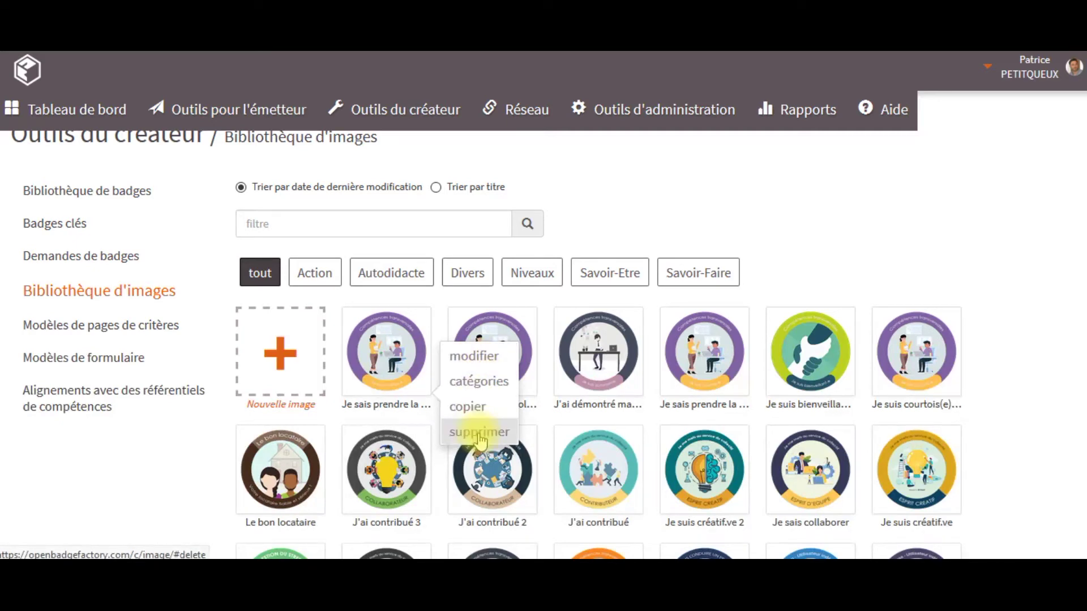
{"action": "left_click", "coordinate": [498, 381]}
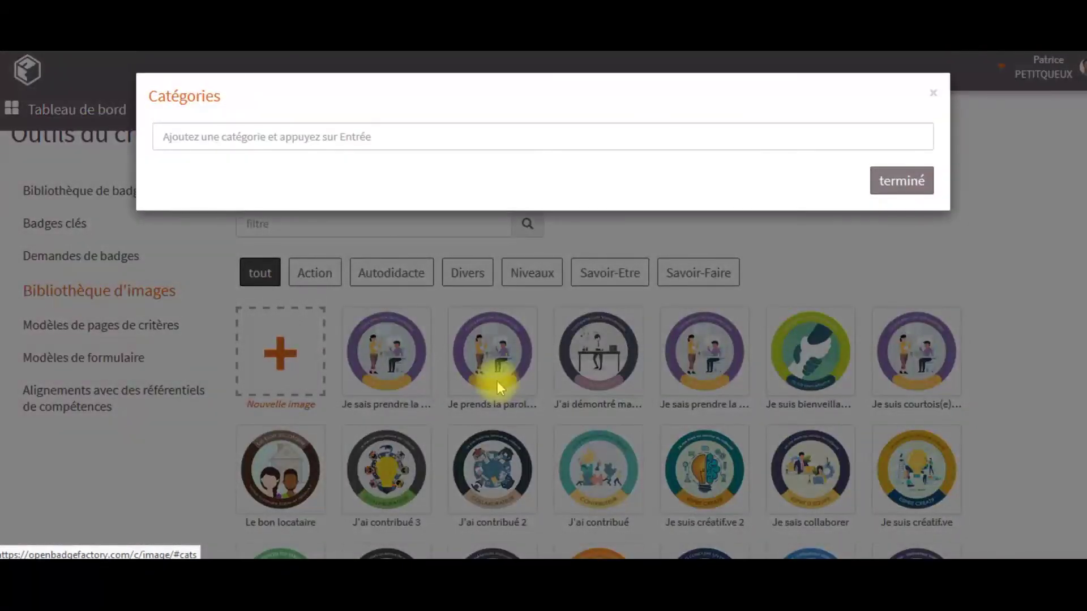
{"action": "left_click", "coordinate": [293, 138]}
{"action": "type", "text": "Image"}
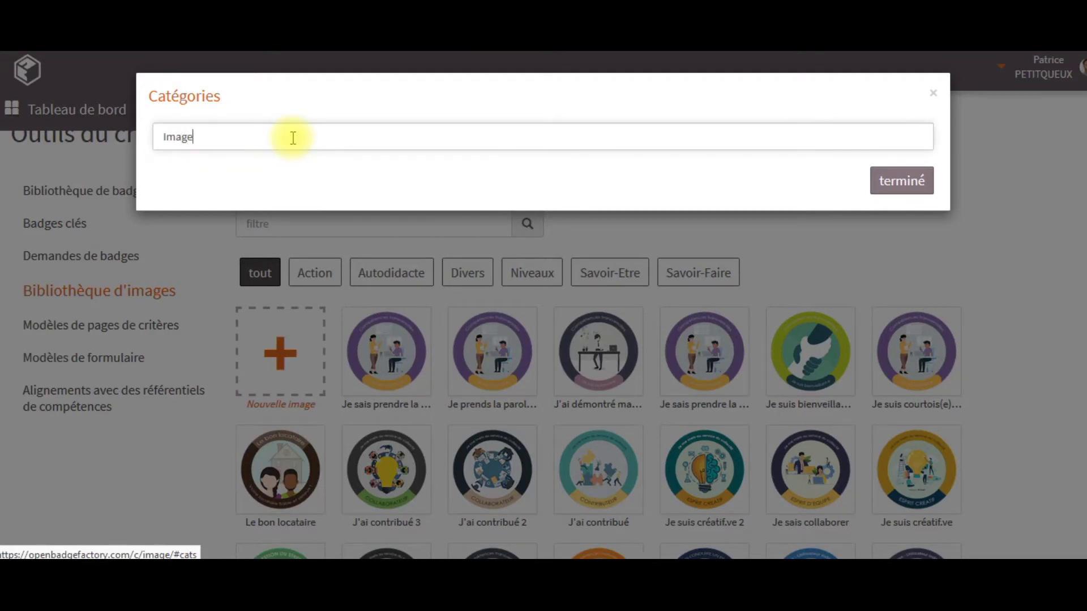
{"action": "key", "text": "Return"}
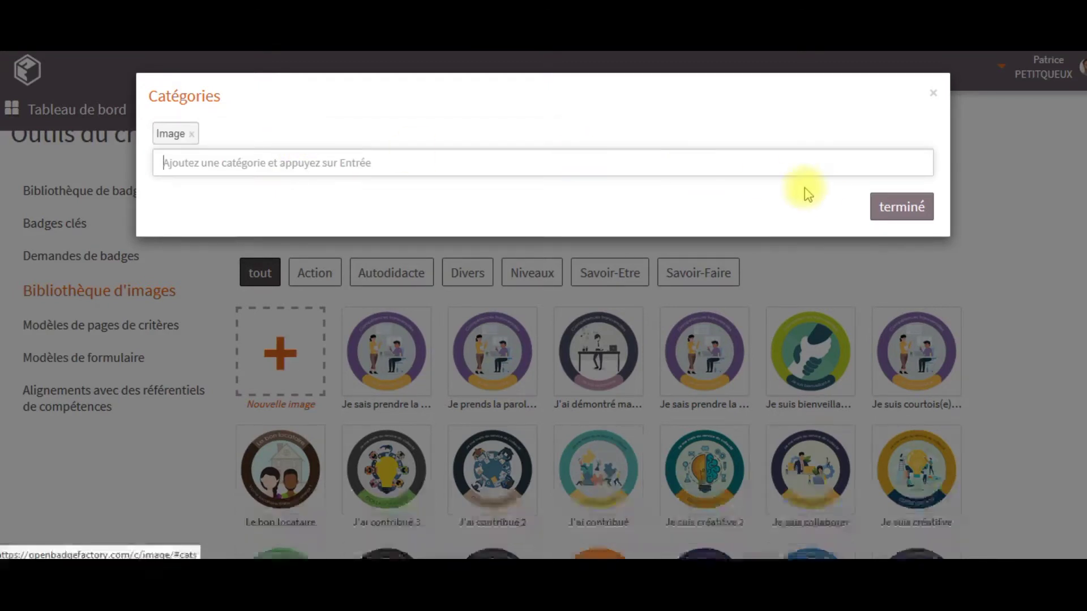
{"action": "left_click", "coordinate": [884, 210]}
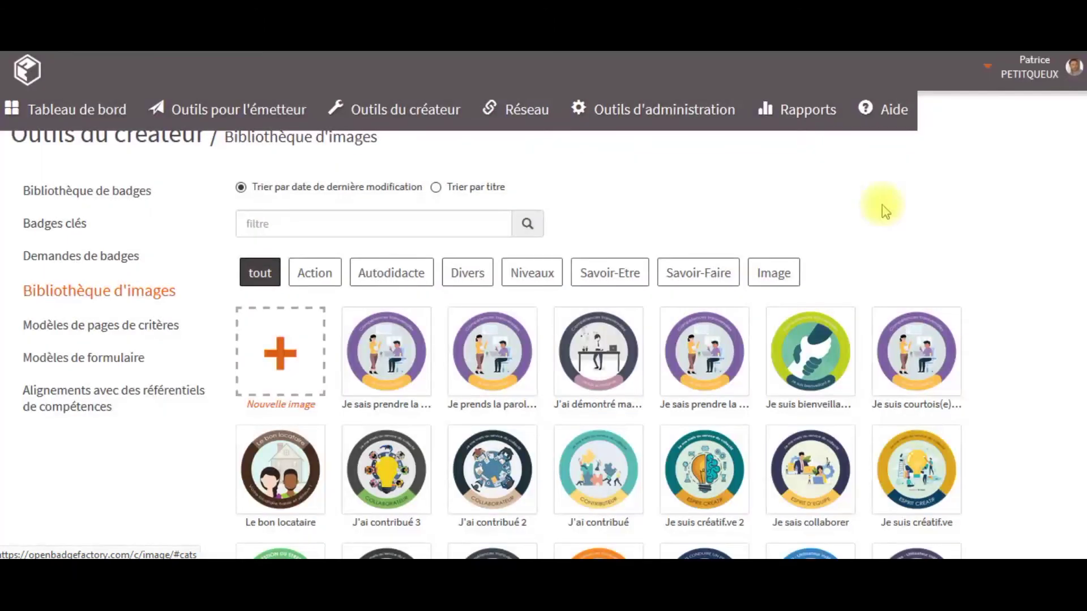
{"action": "left_click", "coordinate": [776, 276]}
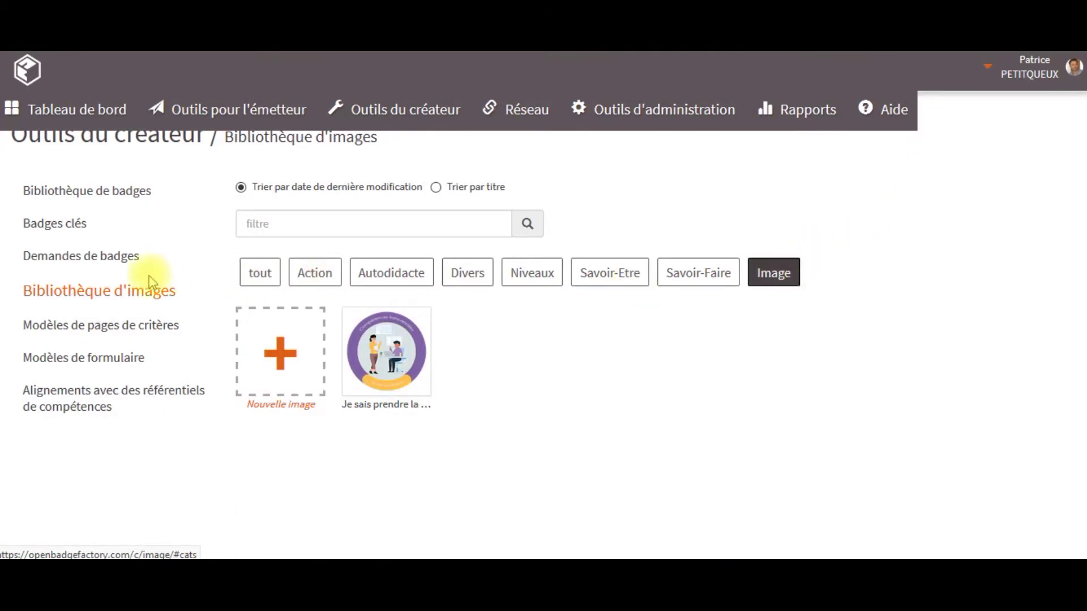
Add the category "Modèle 1" to the criteria page template "Critères Badge 'Je sais m'adapter'", and filter the templates by it
{"action": "left_click", "coordinate": [117, 327]}
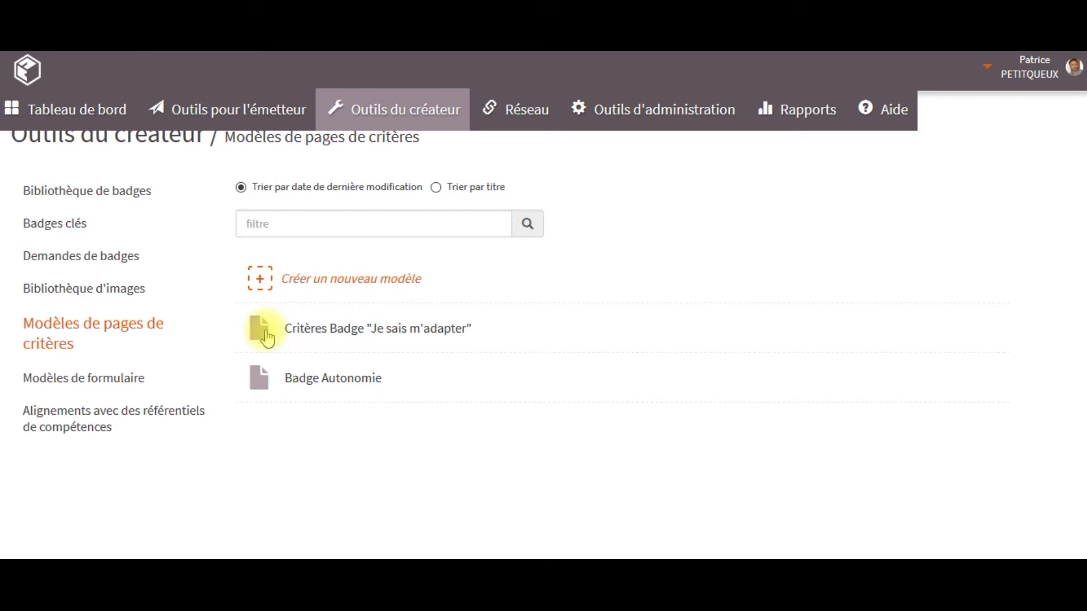
{"action": "left_click", "coordinate": [265, 332]}
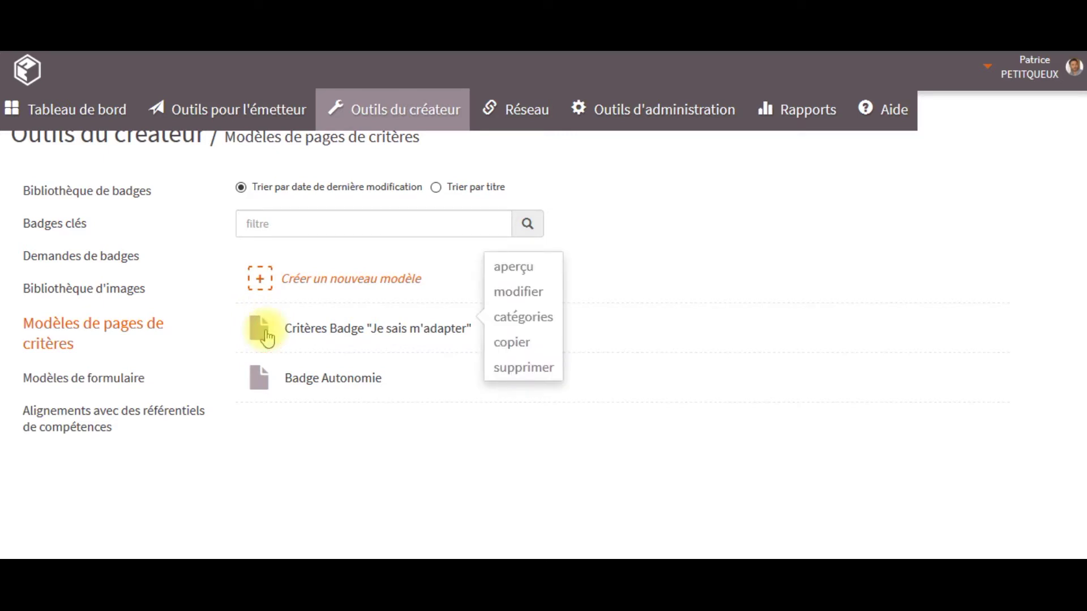
{"action": "left_click", "coordinate": [516, 319]}
{"action": "left_click", "coordinate": [440, 141]}
{"action": "type", "text": "Modèle 1"}
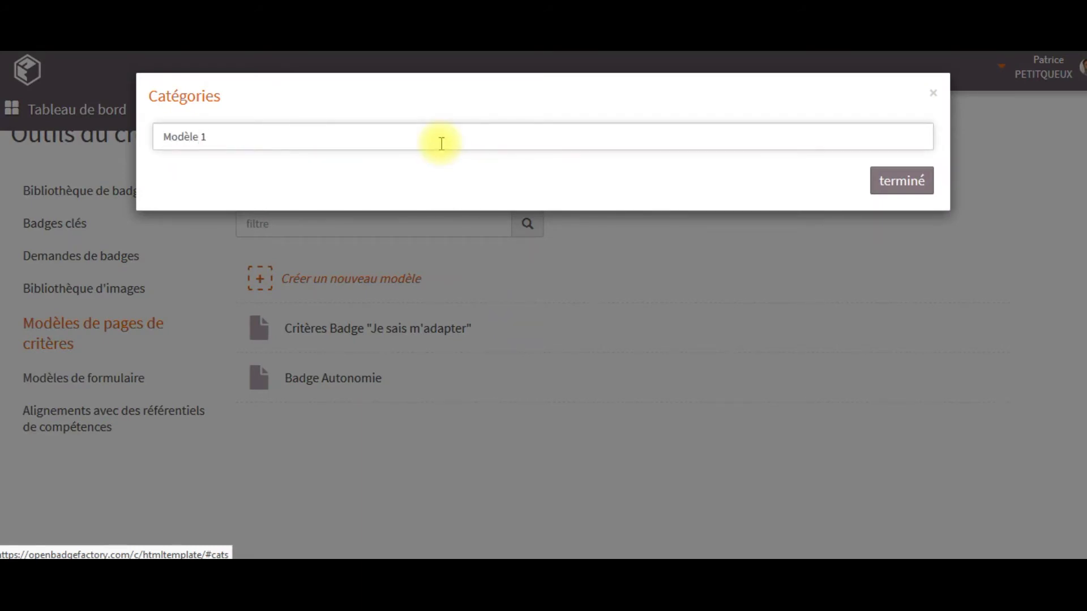
{"action": "key", "text": "Return"}
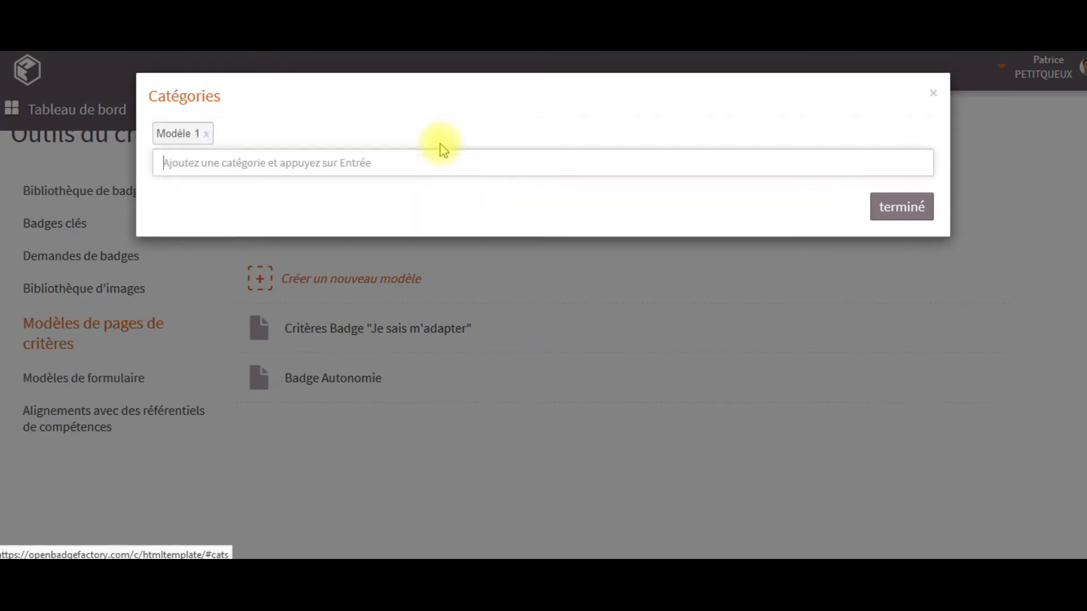
{"action": "left_click", "coordinate": [890, 206]}
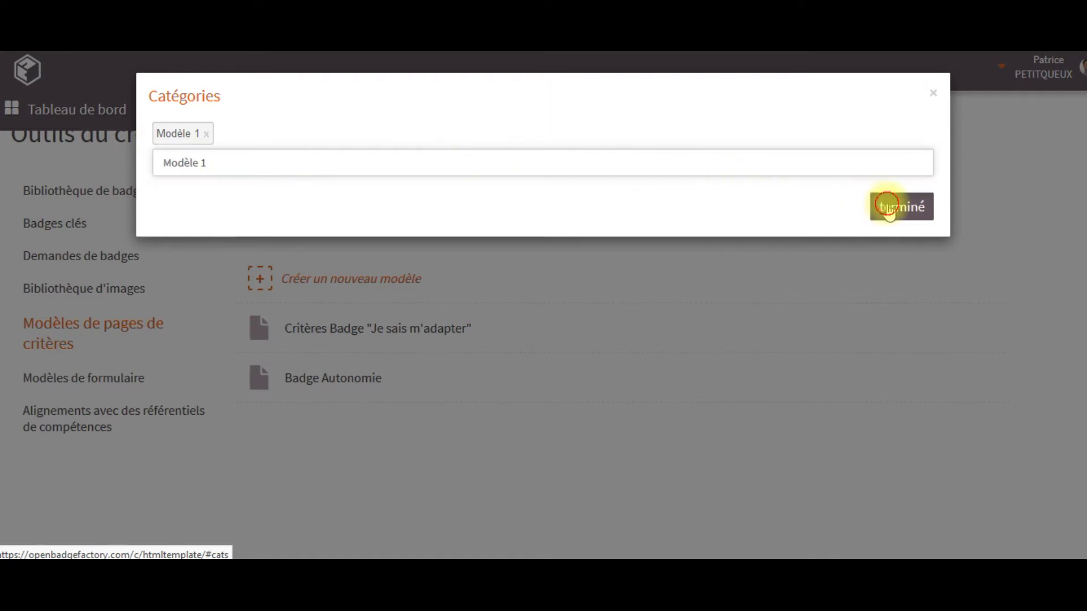
{"action": "left_click", "coordinate": [294, 280]}
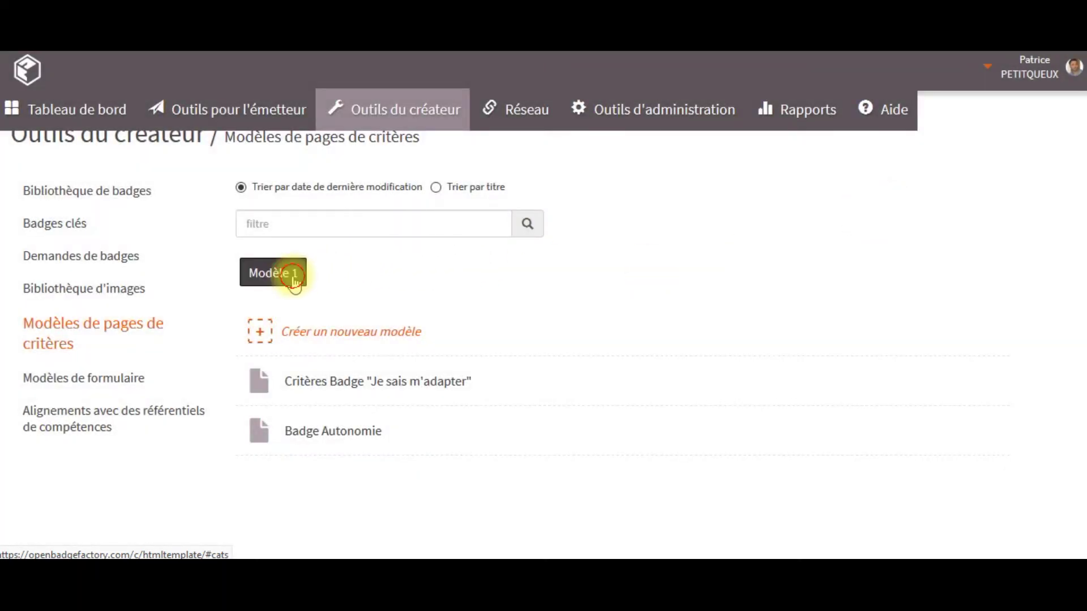
Add the category "Formulaire standard" to the form template "Exemple de formulaire", and filter the form templates by it
{"action": "left_click", "coordinate": [131, 382]}
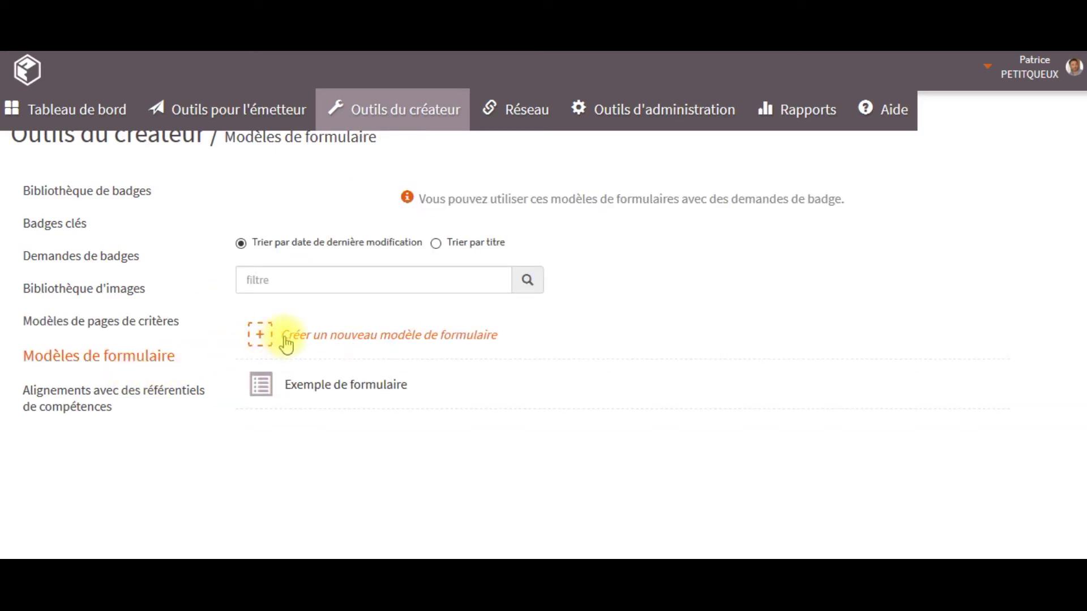
{"action": "left_click", "coordinate": [295, 389]}
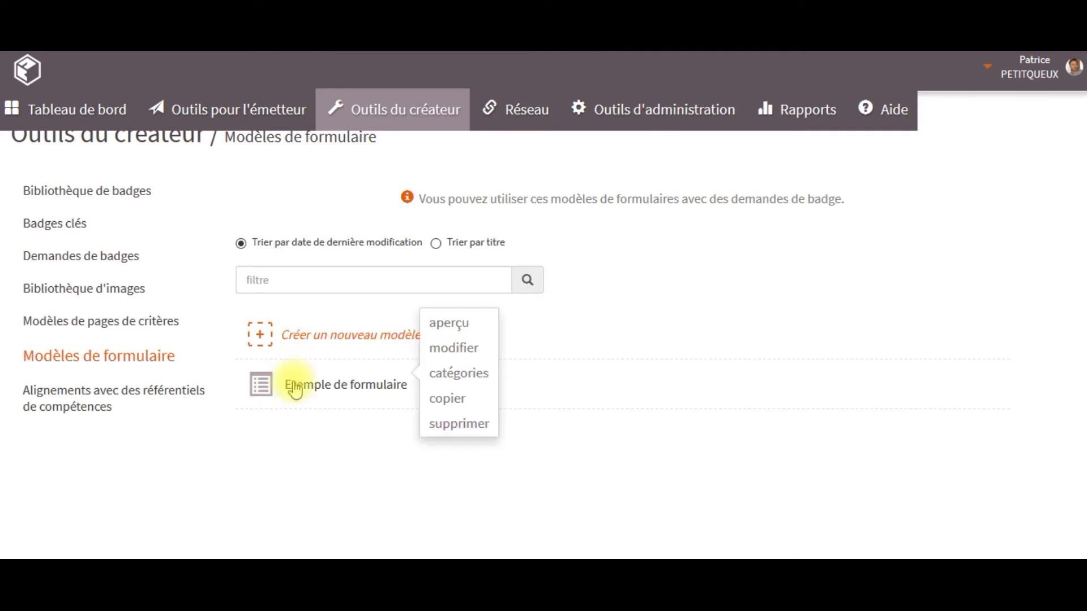
{"action": "left_click", "coordinate": [451, 372]}
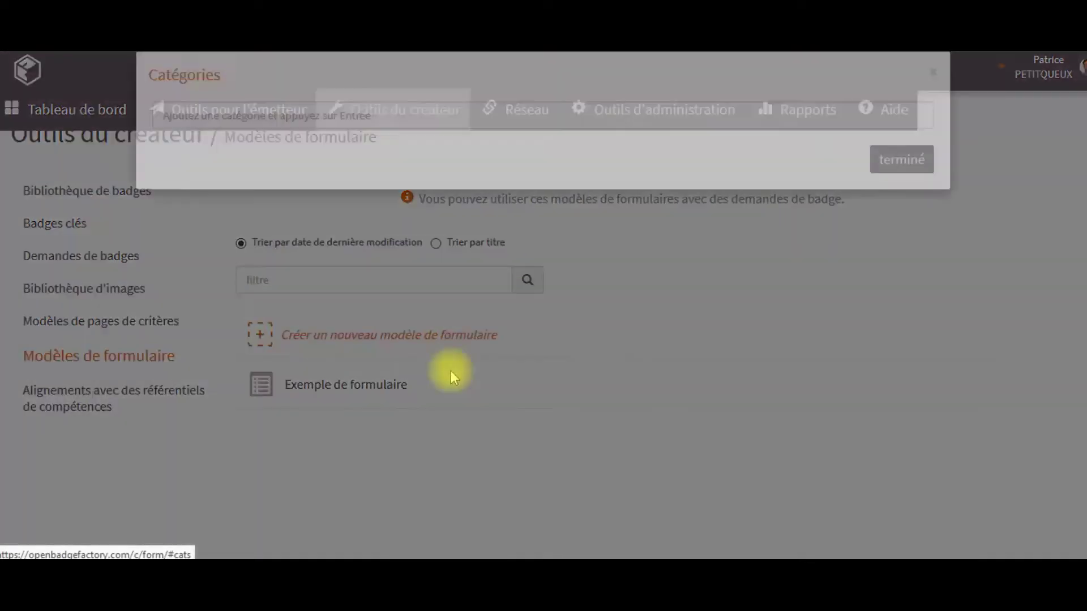
{"action": "left_click", "coordinate": [367, 136]}
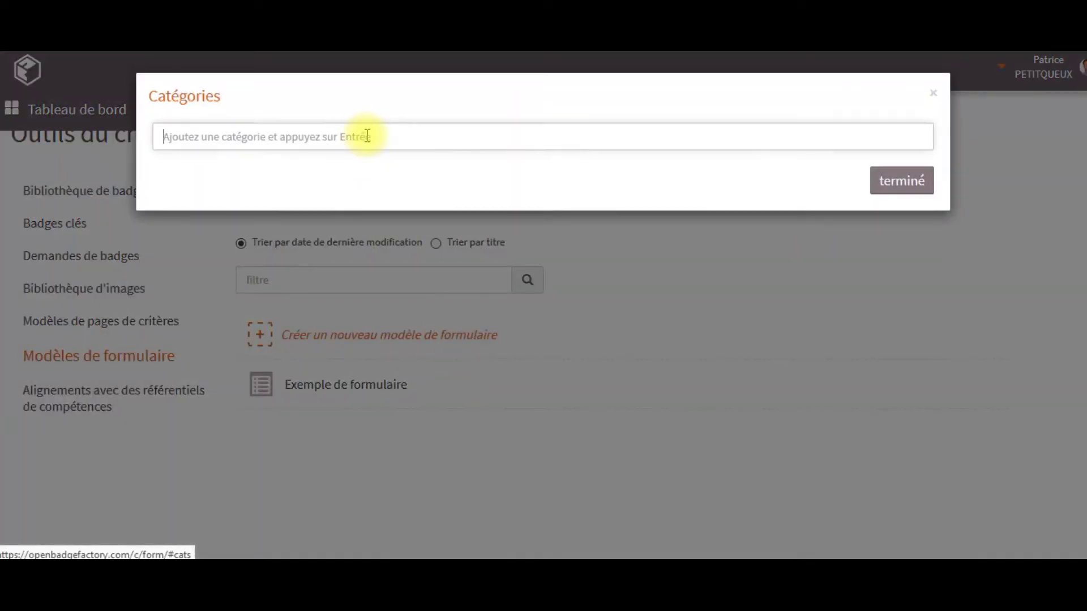
{"action": "type", "text": "Formulaire standard"}
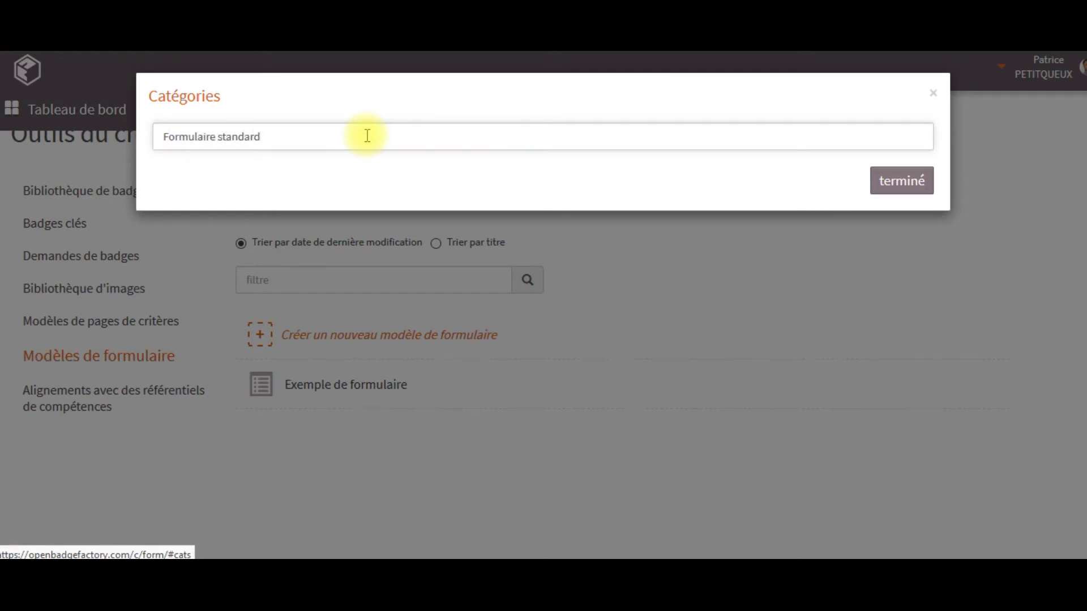
{"action": "key", "text": "Return"}
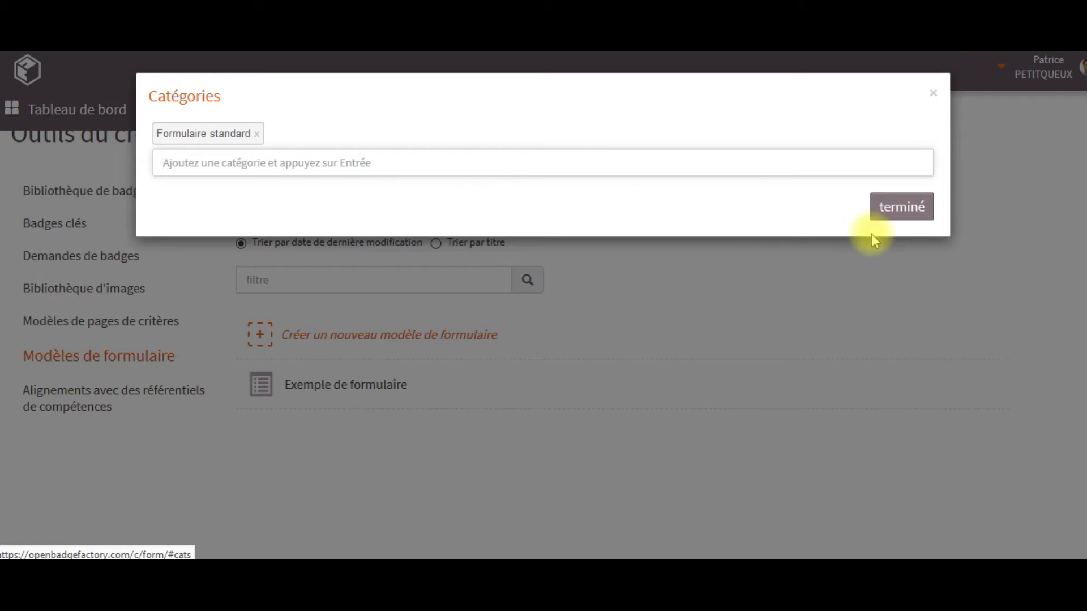
{"action": "left_click", "coordinate": [886, 218]}
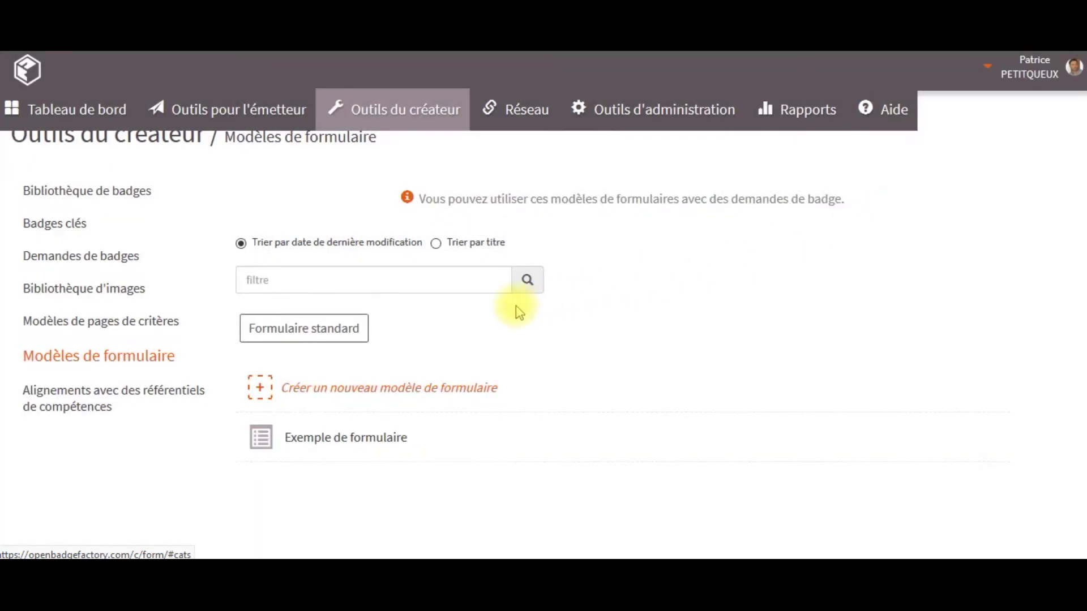
{"action": "left_click", "coordinate": [351, 329]}
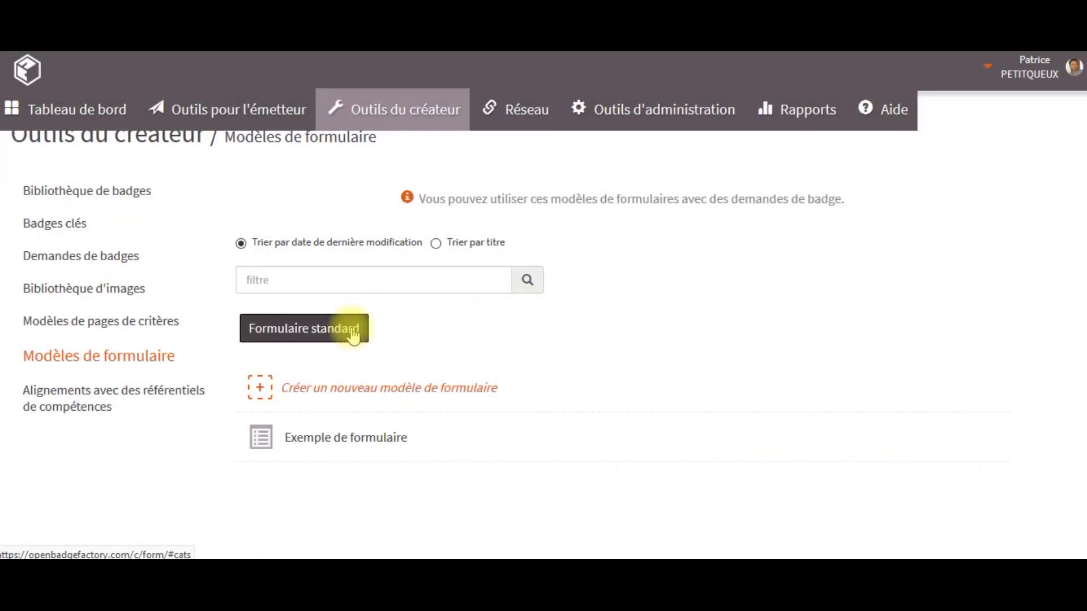
Add the category "Soft Skills" to the competency alignment "posséder des compétences de gestion", and filter the alignments by it
{"action": "left_click", "coordinate": [131, 398]}
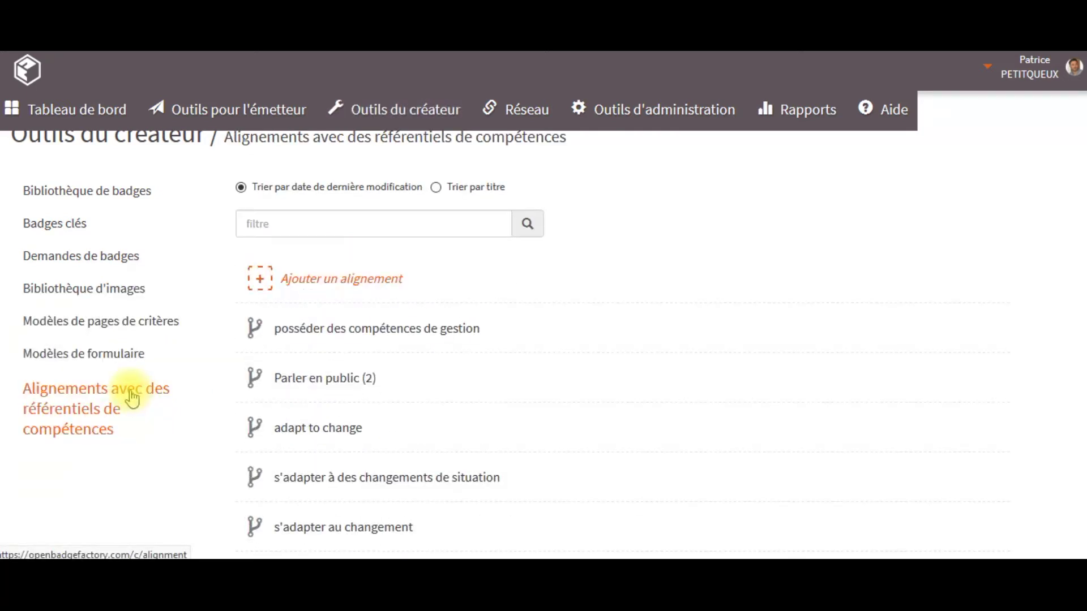
{"action": "left_click", "coordinate": [316, 338]}
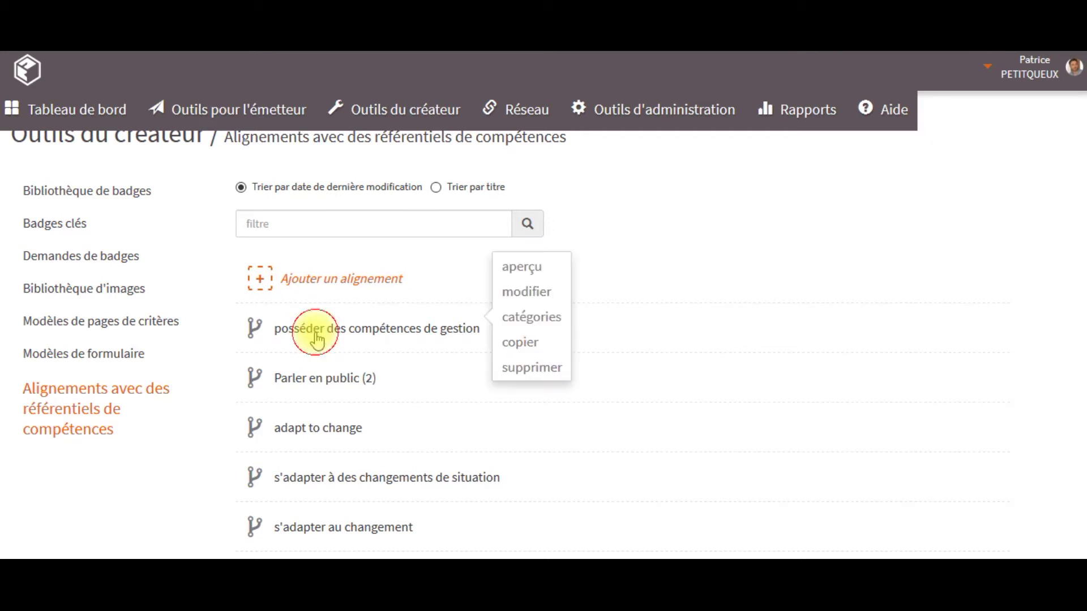
{"action": "left_click", "coordinate": [528, 318]}
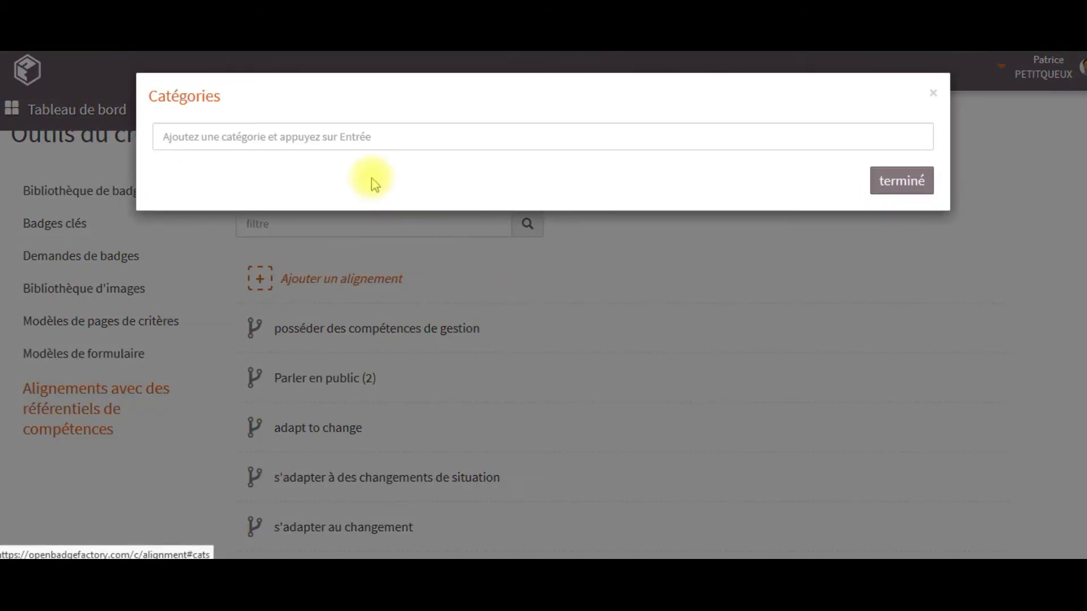
{"action": "left_click", "coordinate": [368, 138]}
{"action": "type", "text": "Sof"}
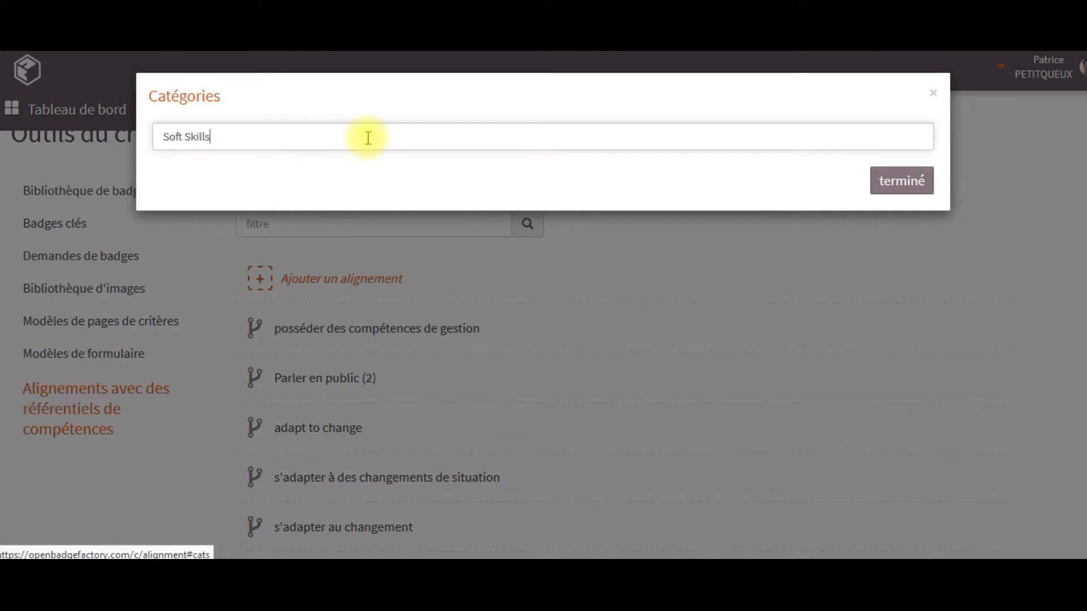
{"action": "type", "text": "t Skills"}
{"action": "key", "text": "Return"}
{"action": "left_click", "coordinate": [904, 186]}
{"action": "left_click", "coordinate": [294, 277]}
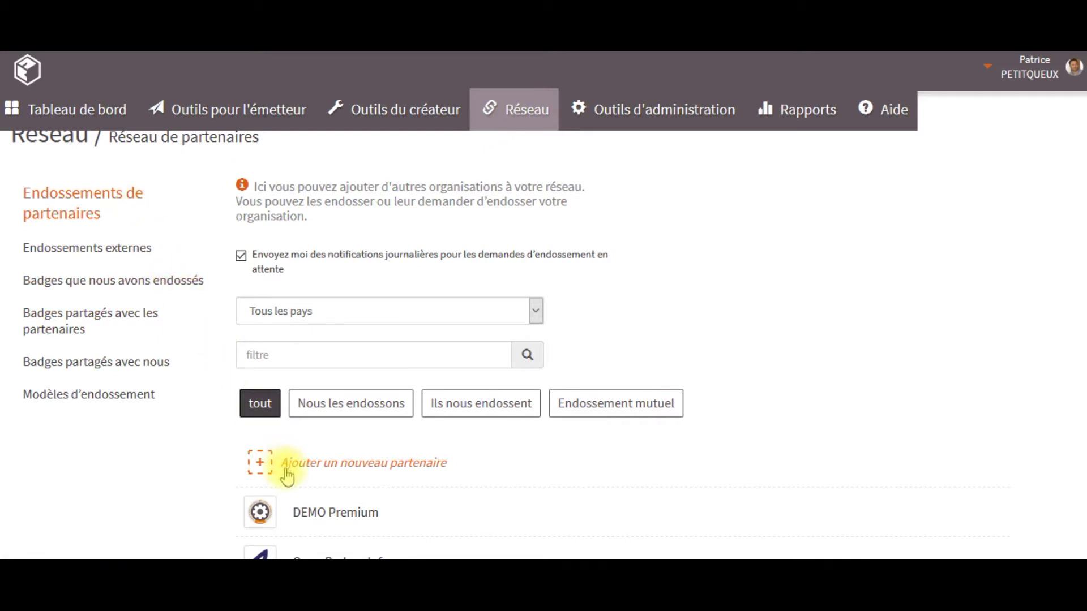
Open the details of the partner DEMO Premium from the network's list of partners
{"action": "scroll", "coordinate": [286, 475], "scroll_direction": "down", "scroll_amount": 3}
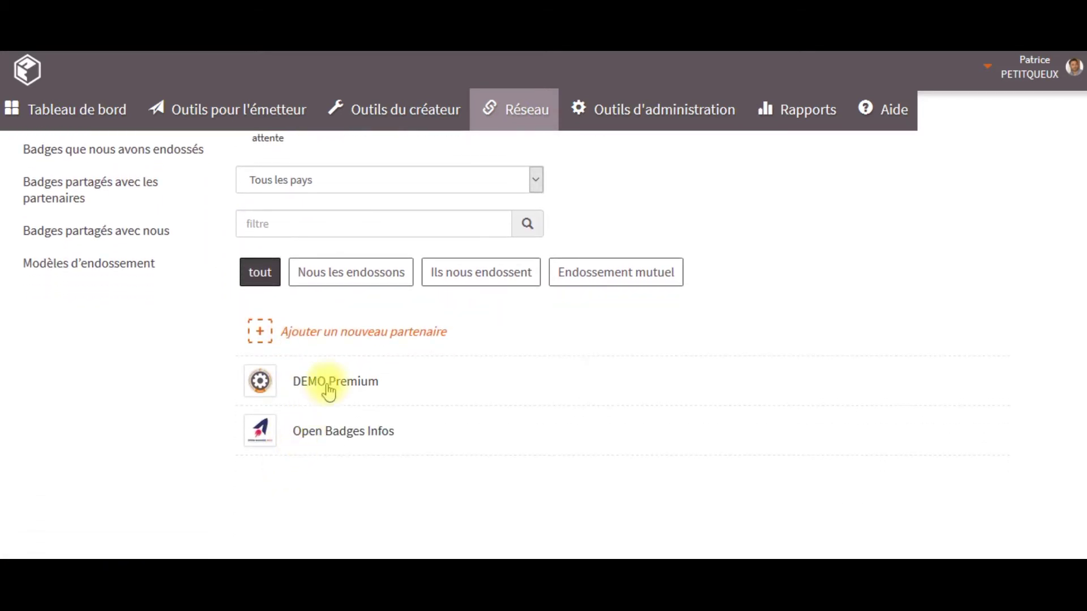
{"action": "left_click", "coordinate": [327, 382]}
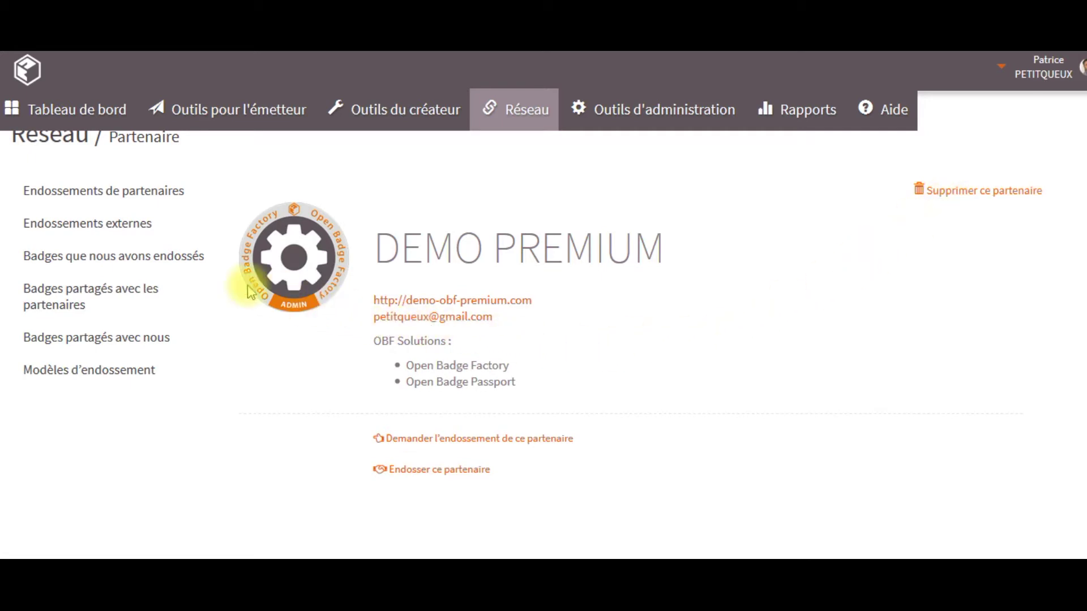
Draft an external endorsement request in Français with the recipient's e-mail and the message "Merci de bien vouloir endosser ce badge pour telle raison ..."
{"action": "left_click", "coordinate": [110, 227]}
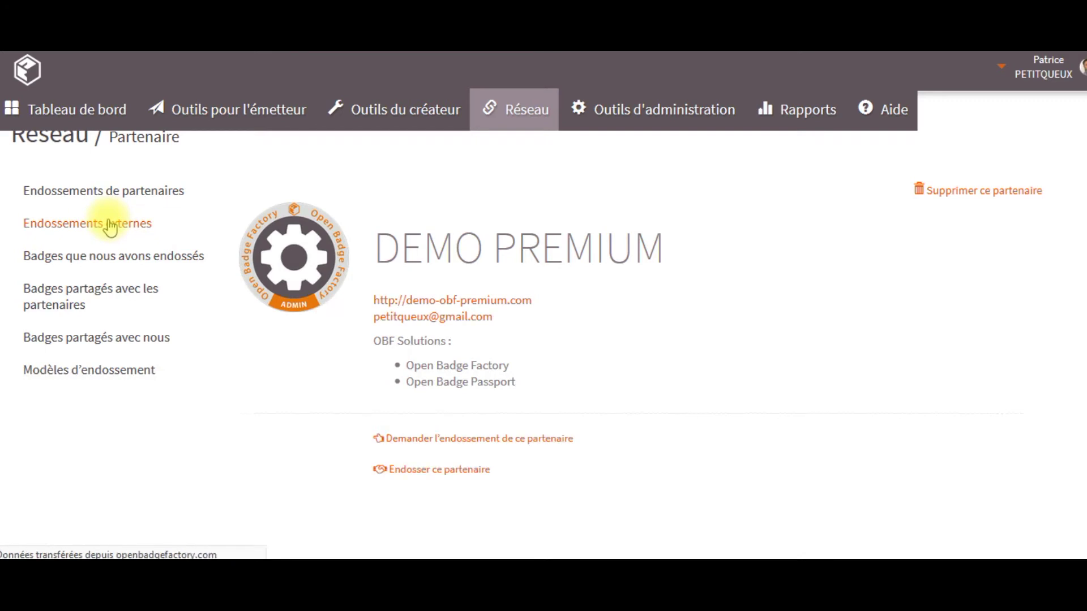
{"action": "left_click", "coordinate": [340, 371]}
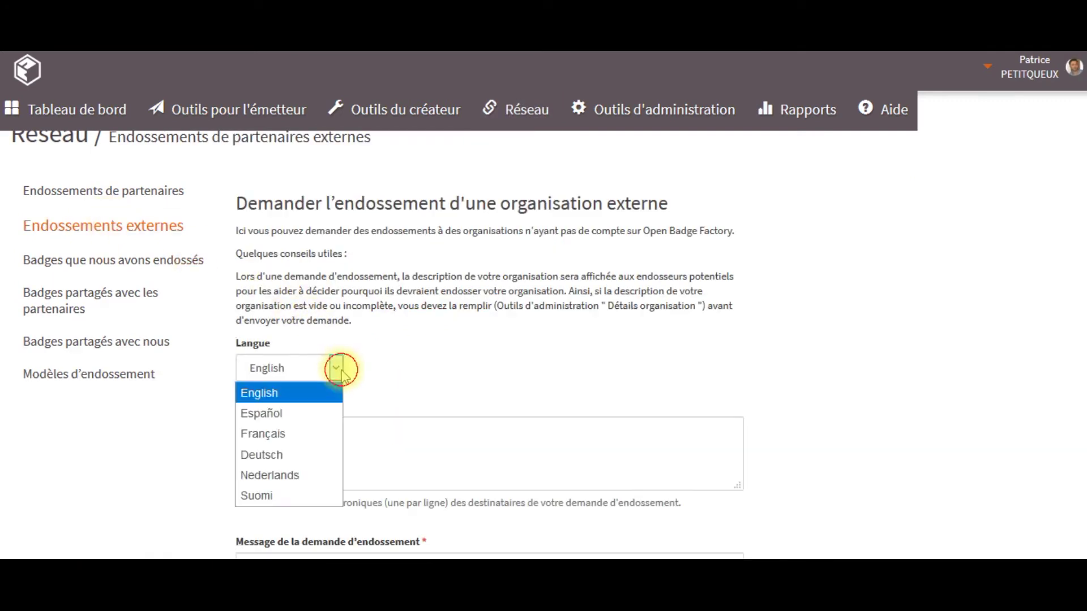
{"action": "left_click", "coordinate": [327, 433]}
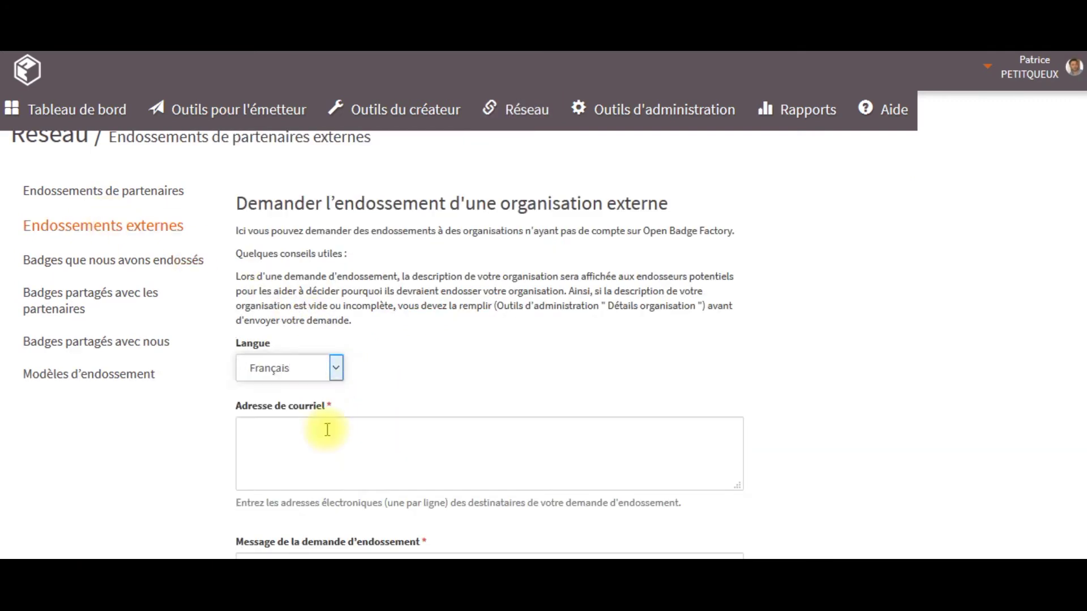
{"action": "scroll", "coordinate": [388, 437], "scroll_direction": "down", "scroll_amount": 3}
{"action": "left_click", "coordinate": [393, 257]}
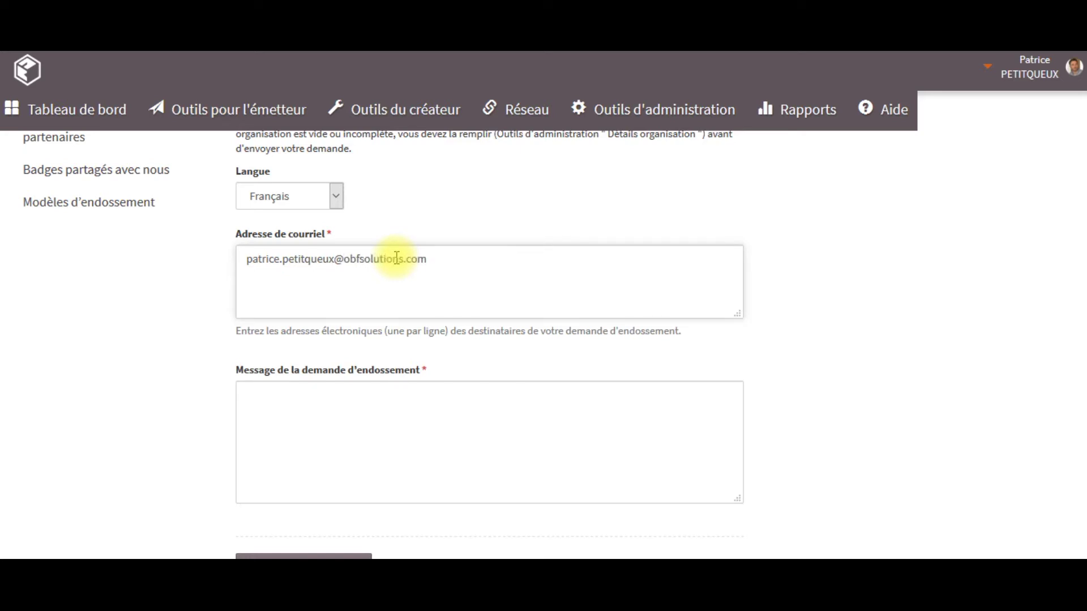
{"action": "scroll", "coordinate": [396, 259], "scroll_direction": "down", "scroll_amount": 1}
{"action": "left_click", "coordinate": [334, 338]}
{"action": "type", "text": "M"}
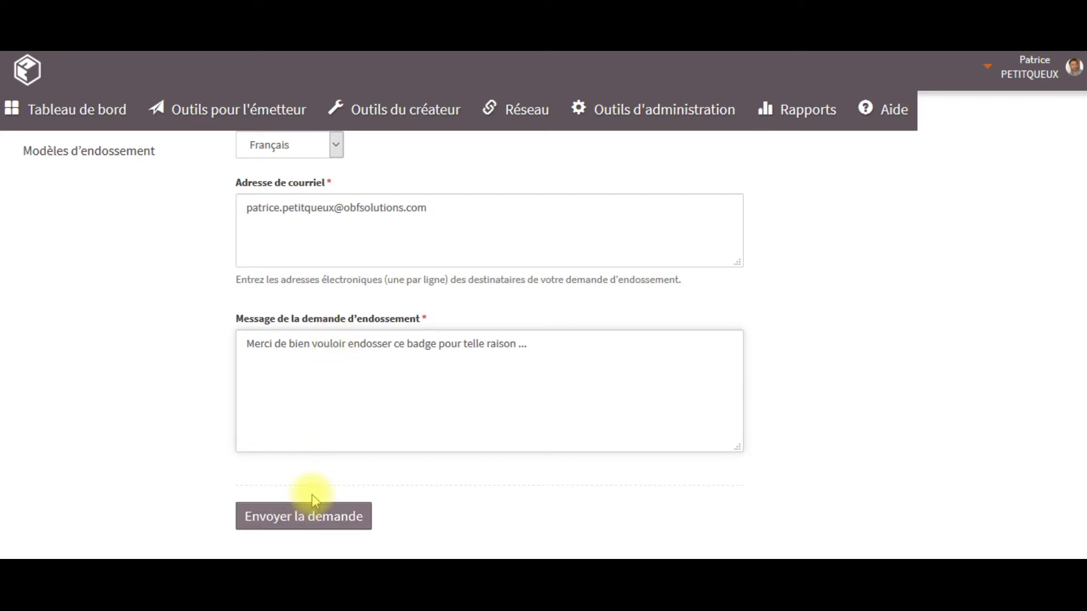
Examine the endorsement given to "Badge Test Partagé en tant que lien", including its text and the options to edit or delete it
{"action": "scroll", "coordinate": [312, 497], "scroll_direction": "up", "scroll_amount": 4}
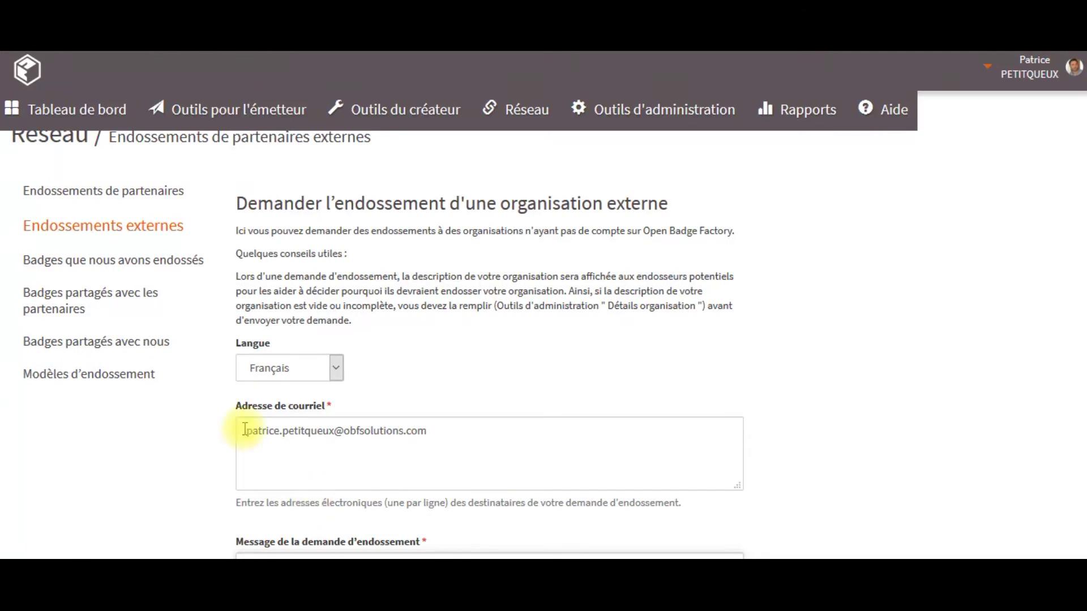
{"action": "left_click", "coordinate": [178, 271]}
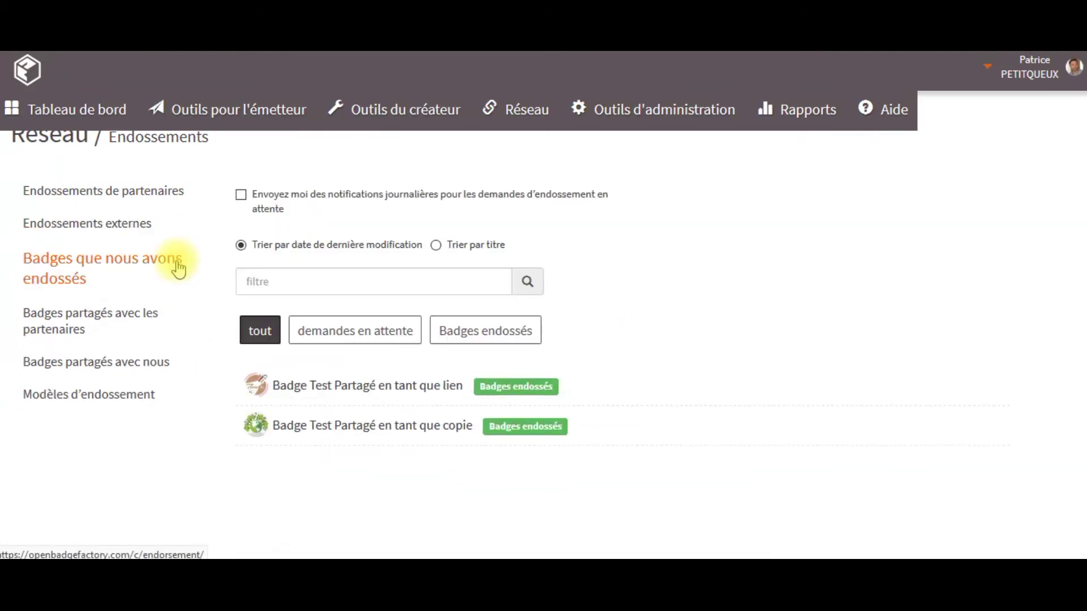
{"action": "left_click", "coordinate": [282, 390]}
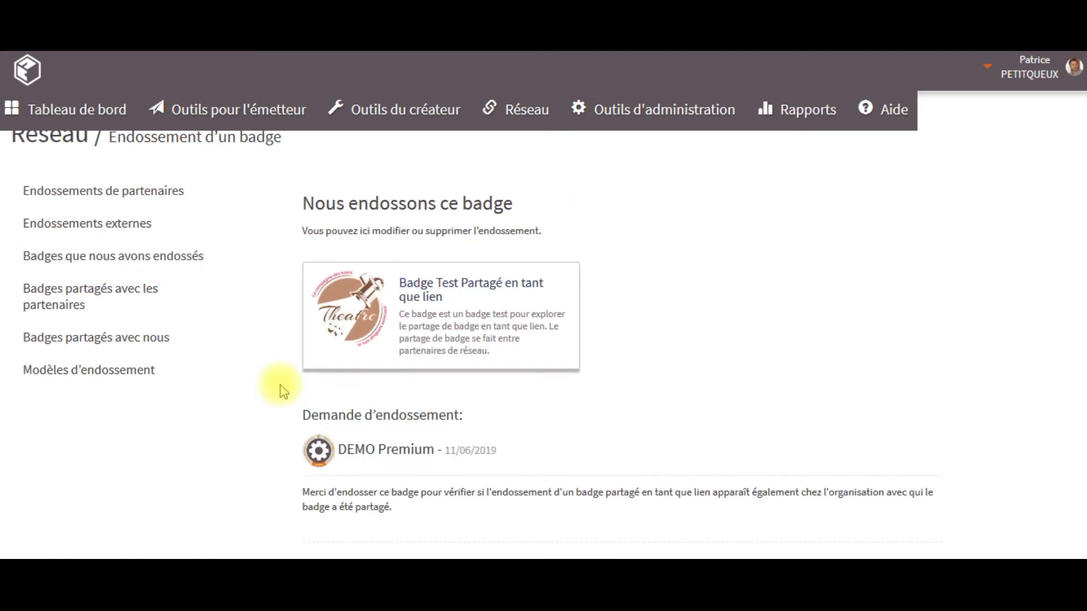
{"action": "scroll", "coordinate": [283, 390], "scroll_direction": "down", "scroll_amount": 7}
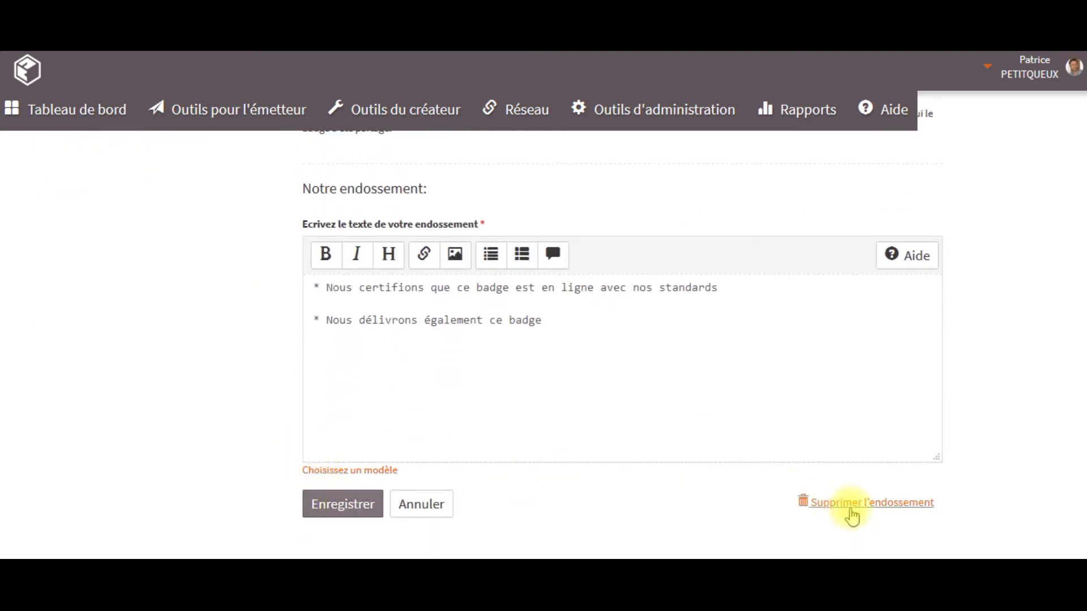
{"action": "scroll", "coordinate": [651, 419], "scroll_direction": "up", "scroll_amount": 8}
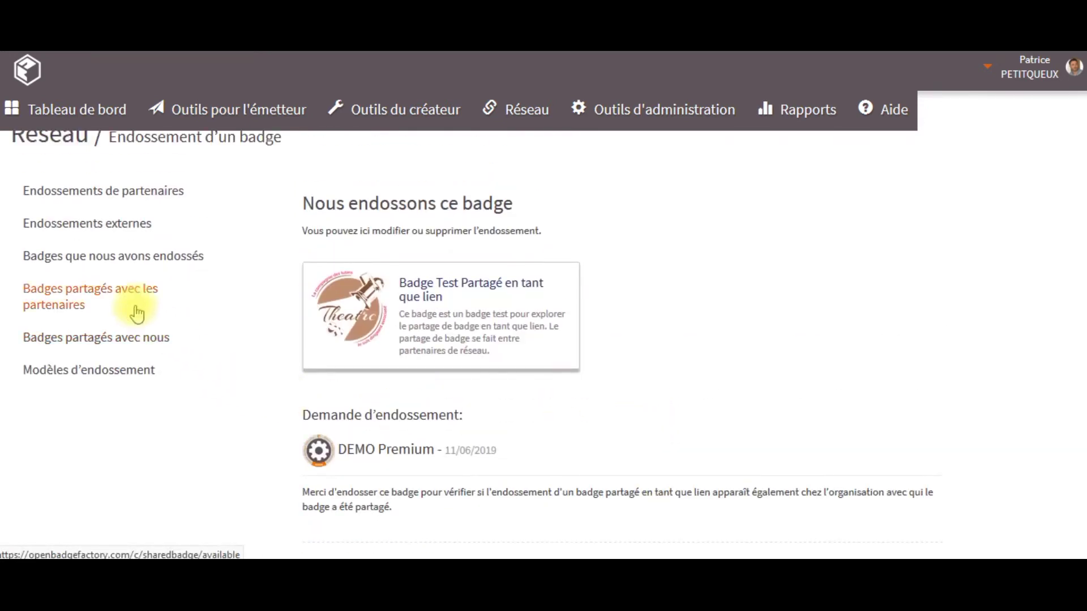
Share the badge "Cartographier les étoiles" with the partner DEMO Premium as a link
{"action": "left_click", "coordinate": [123, 295]}
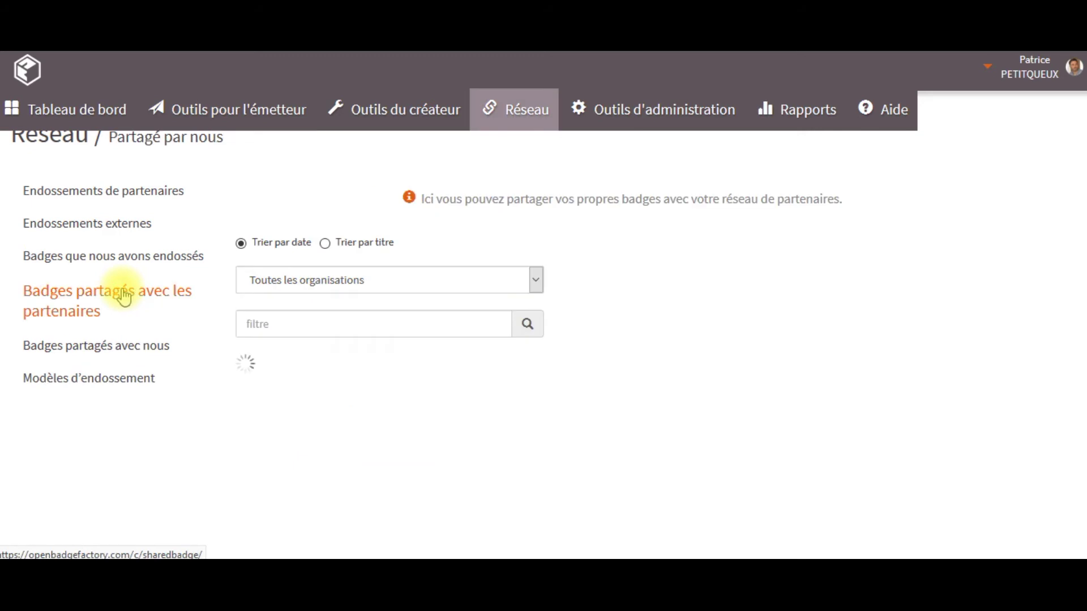
{"action": "left_click", "coordinate": [285, 381]}
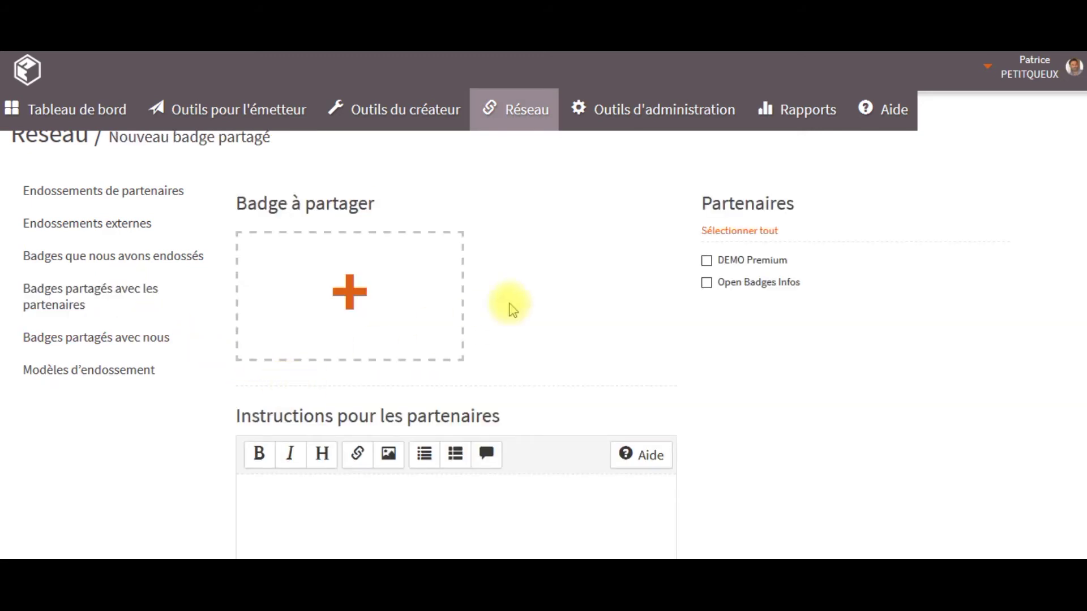
{"action": "left_click", "coordinate": [708, 262]}
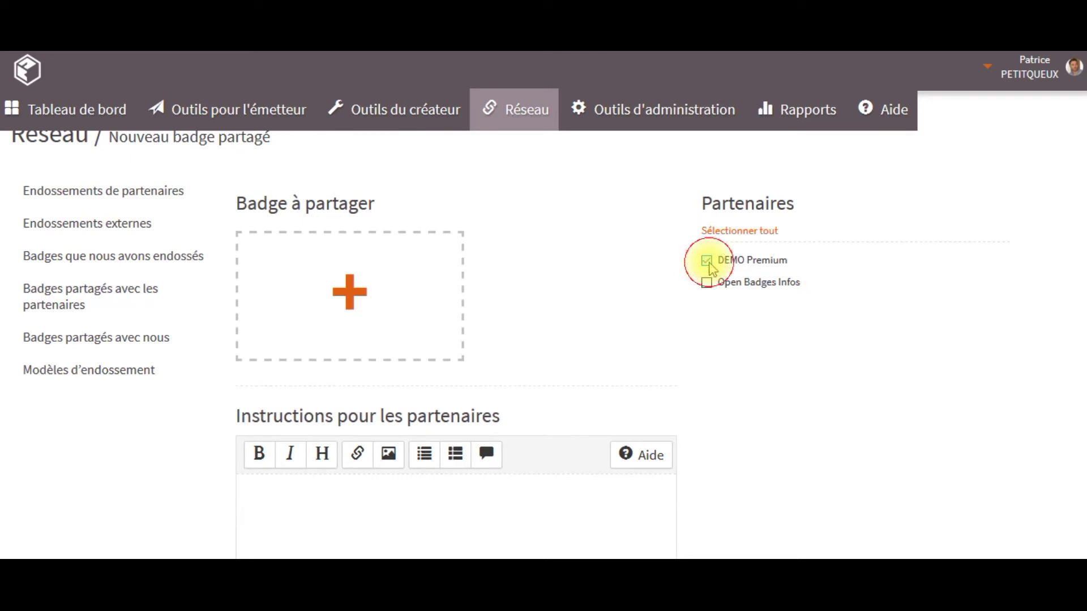
{"action": "left_click", "coordinate": [338, 293]}
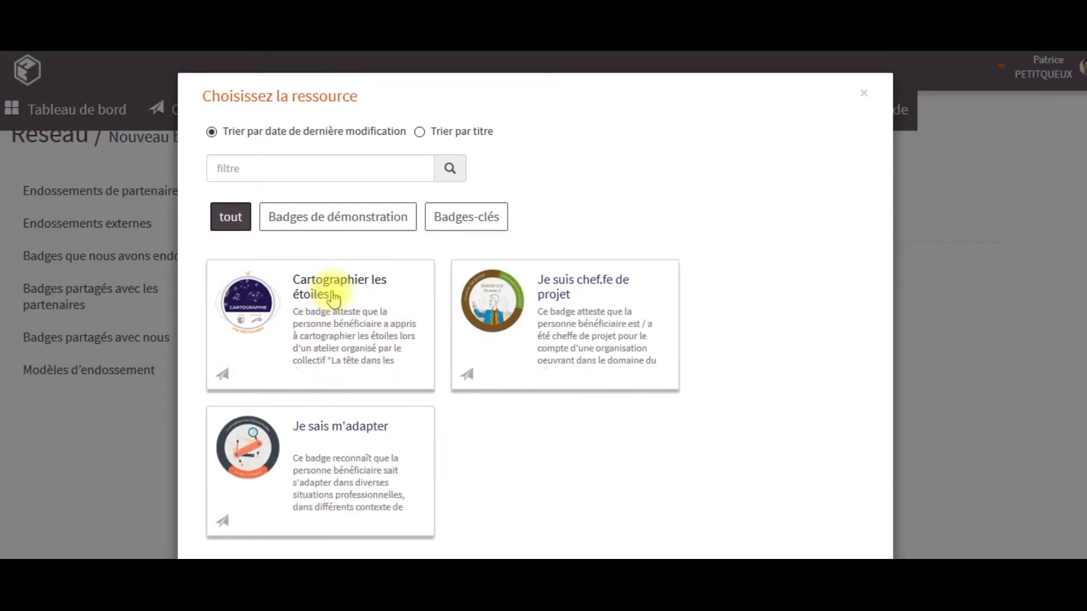
{"action": "left_click", "coordinate": [333, 296]}
{"action": "scroll", "coordinate": [333, 298], "scroll_direction": "down", "scroll_amount": 4}
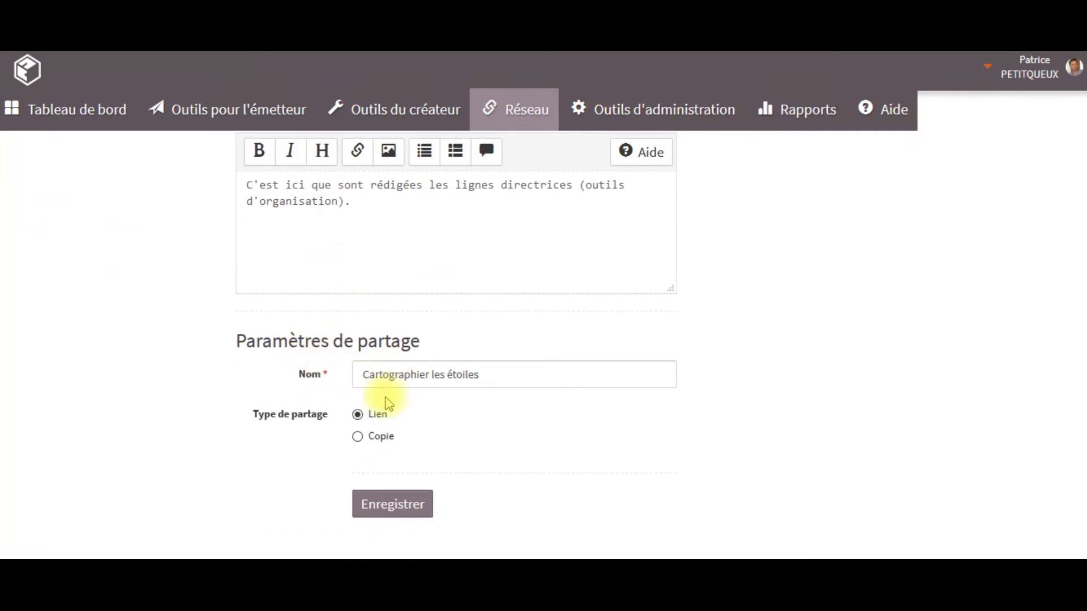
{"action": "left_click", "coordinate": [393, 505]}
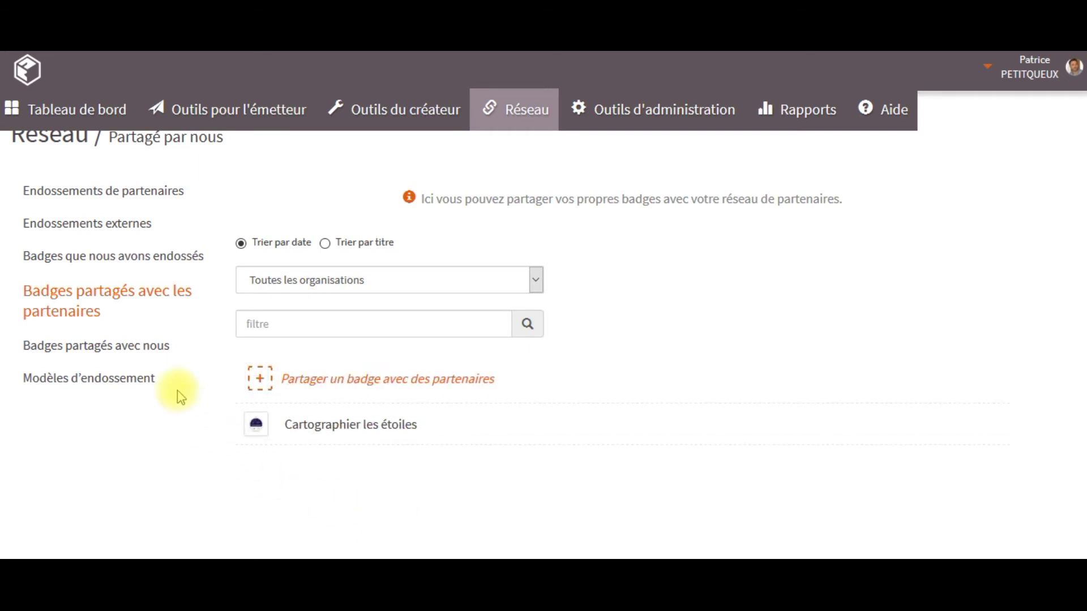
Examine the badge "Je peux former aux techniques du feutre Nuno" among those shared with the organisation, including its criteria and acceptance option
{"action": "left_click", "coordinate": [152, 347]}
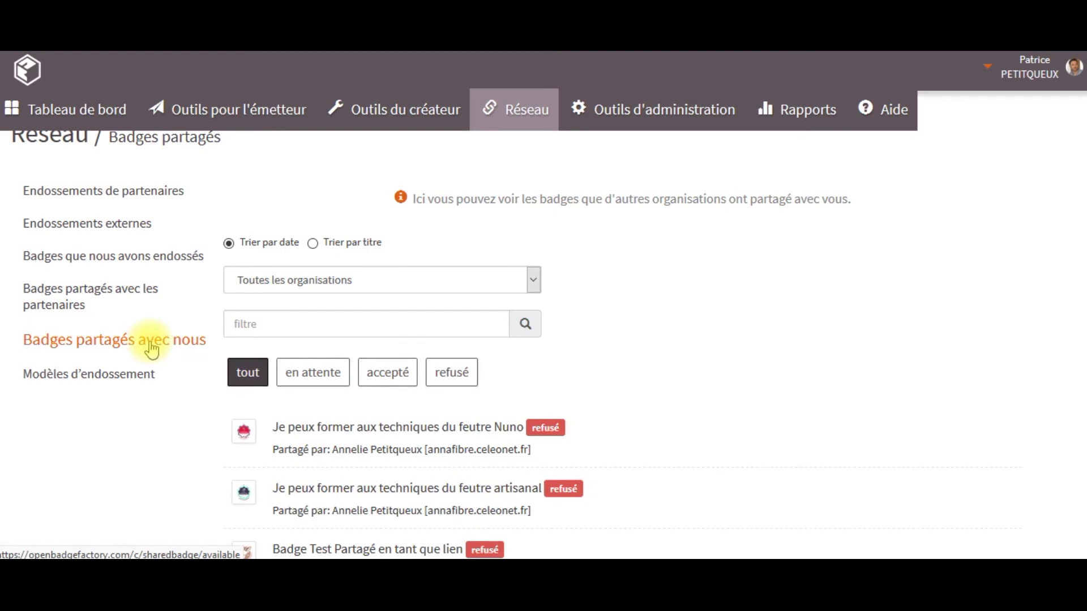
{"action": "left_click", "coordinate": [291, 441]}
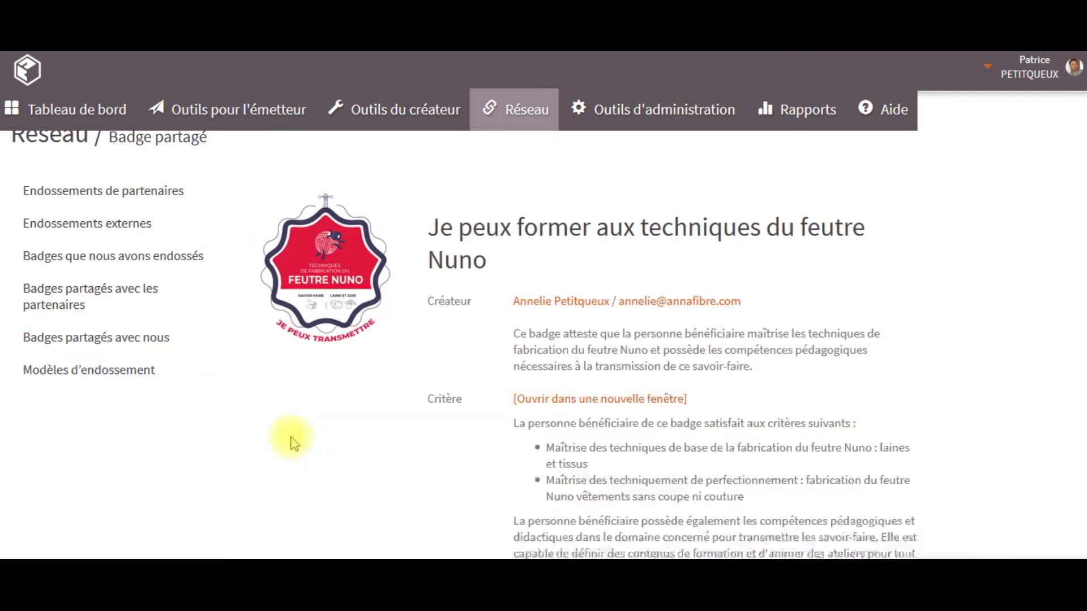
{"action": "scroll", "coordinate": [294, 443], "scroll_direction": "down", "scroll_amount": 2}
{"action": "scroll", "coordinate": [291, 441], "scroll_direction": "down", "scroll_amount": 4}
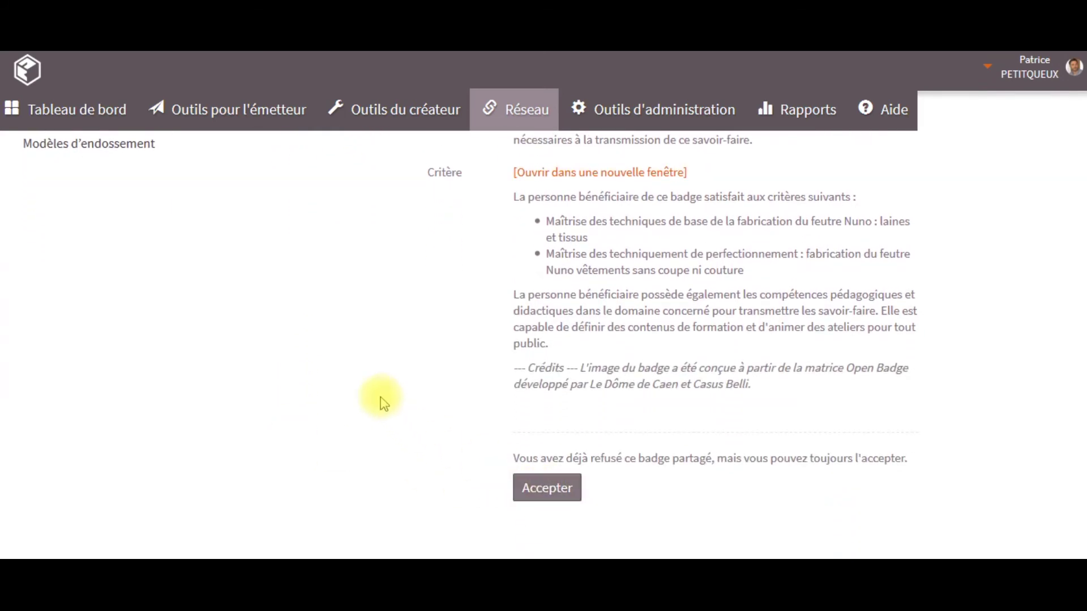
{"action": "scroll", "coordinate": [381, 400], "scroll_direction": "up", "scroll_amount": 1}
{"action": "scroll", "coordinate": [381, 400], "scroll_direction": "up", "scroll_amount": 3}
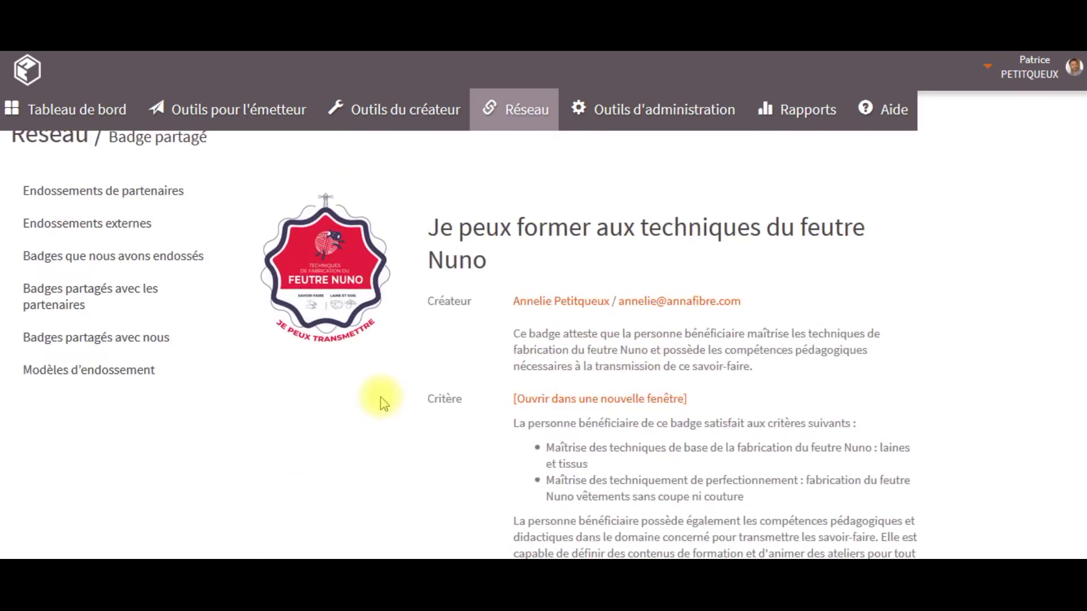
Look at the organisation's endorsement templates in the network section
{"action": "left_click", "coordinate": [126, 375]}
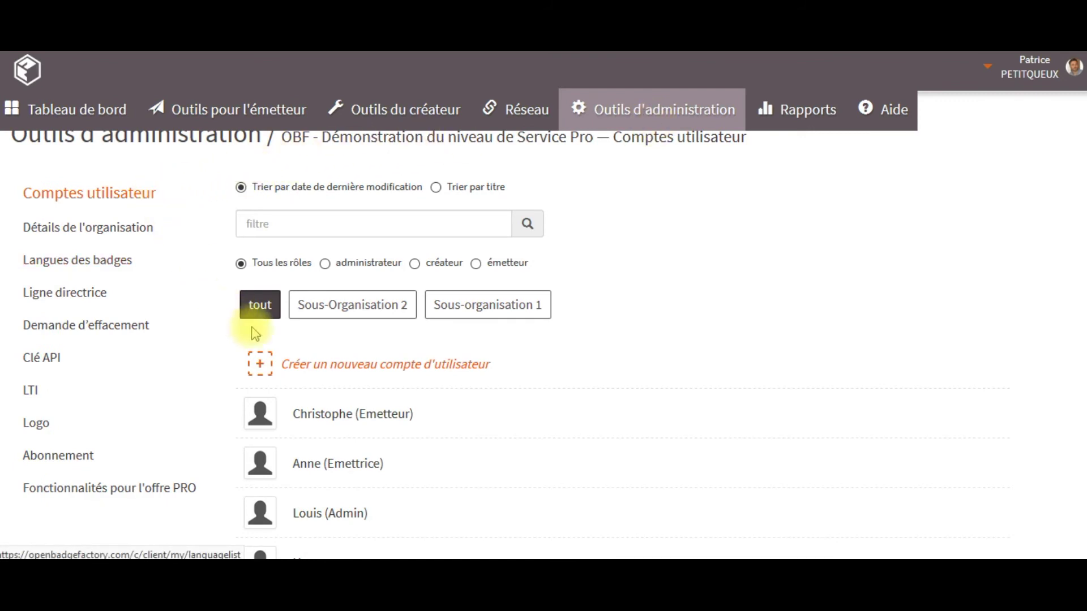
Add the category "Service comptabilité" to the first issuer's user account and filter the user accounts by that category
{"action": "left_click", "coordinate": [320, 415]}
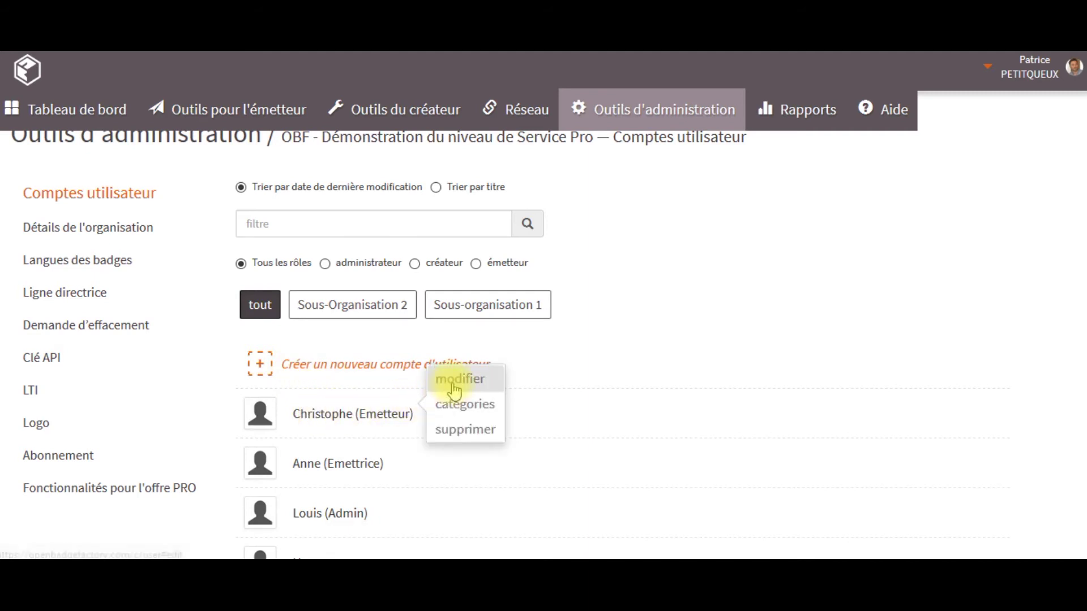
{"action": "left_click", "coordinate": [455, 406]}
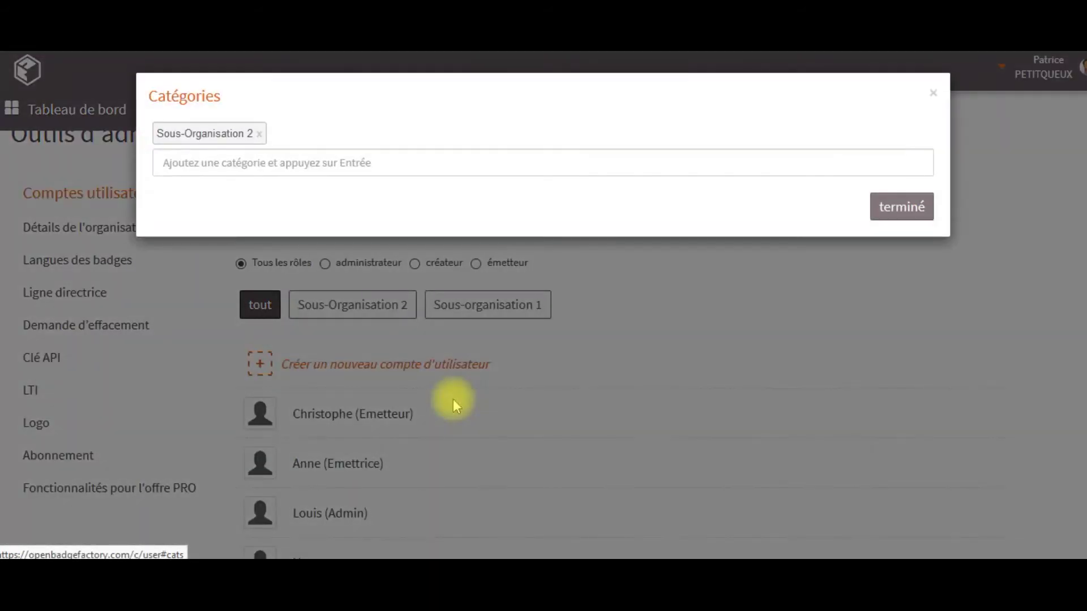
{"action": "left_click", "coordinate": [342, 160]}
{"action": "type", "text": "Service comptabilité"}
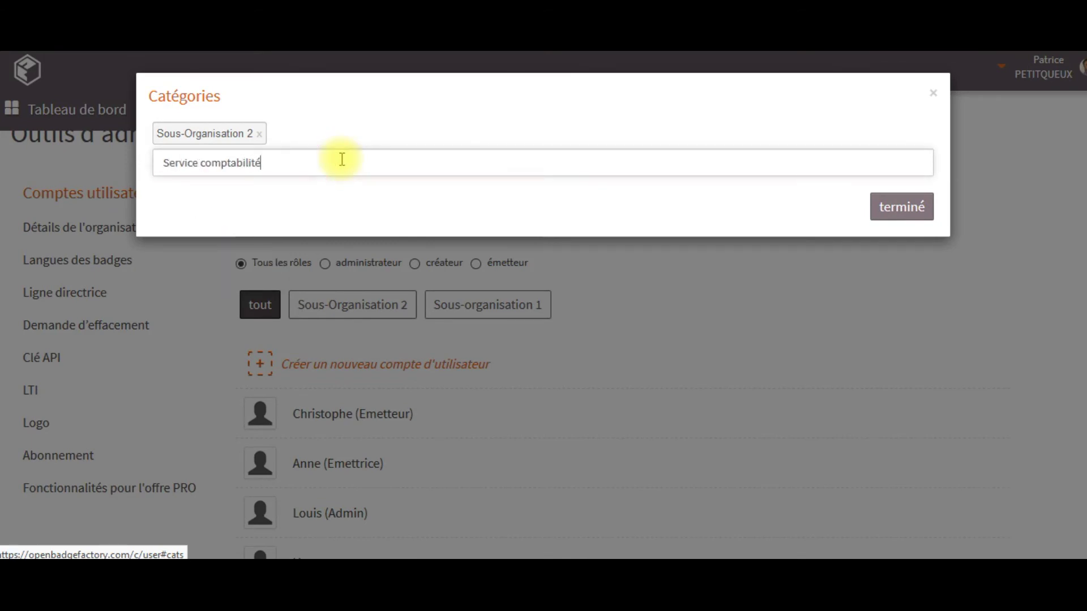
{"action": "key", "text": "Return"}
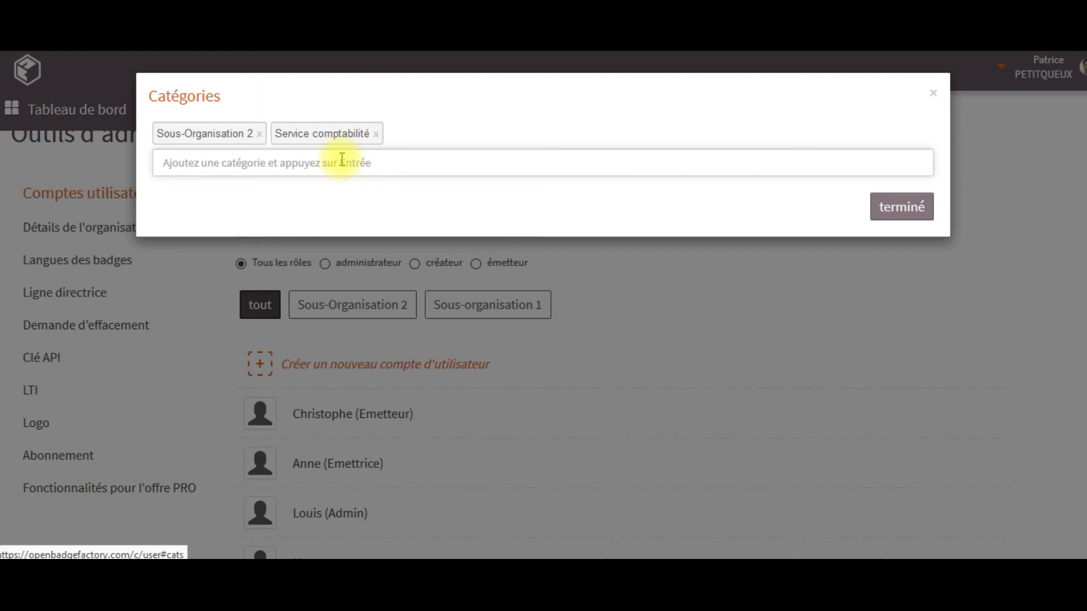
{"action": "left_click", "coordinate": [894, 212]}
{"action": "left_click", "coordinate": [644, 302]}
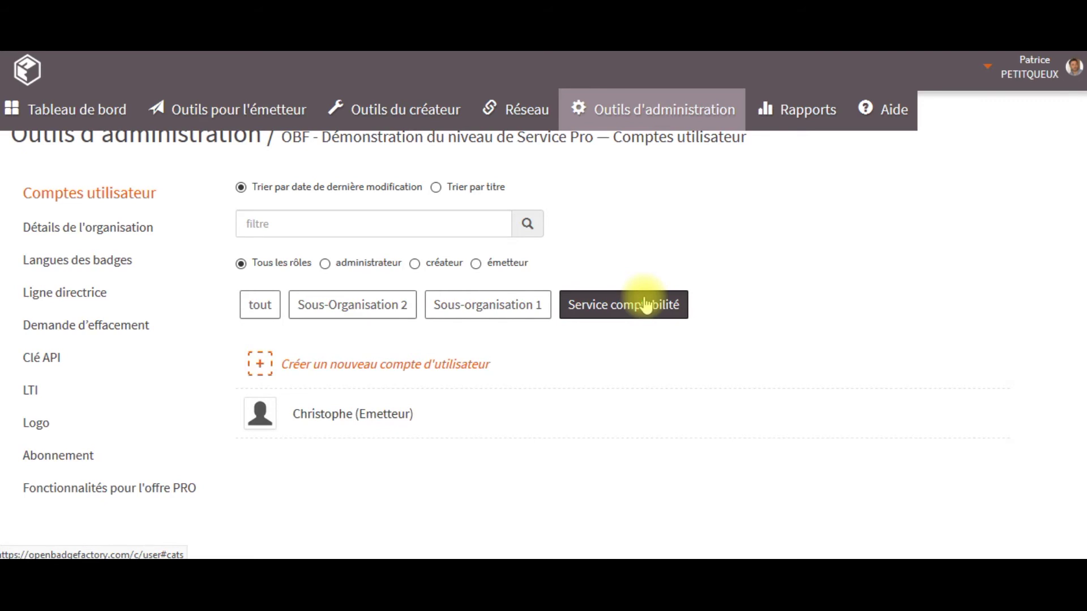
Examine the organisation details, including the description, contact addresses, searchability option and the options to show the icon and description in badges
{"action": "left_click", "coordinate": [95, 233]}
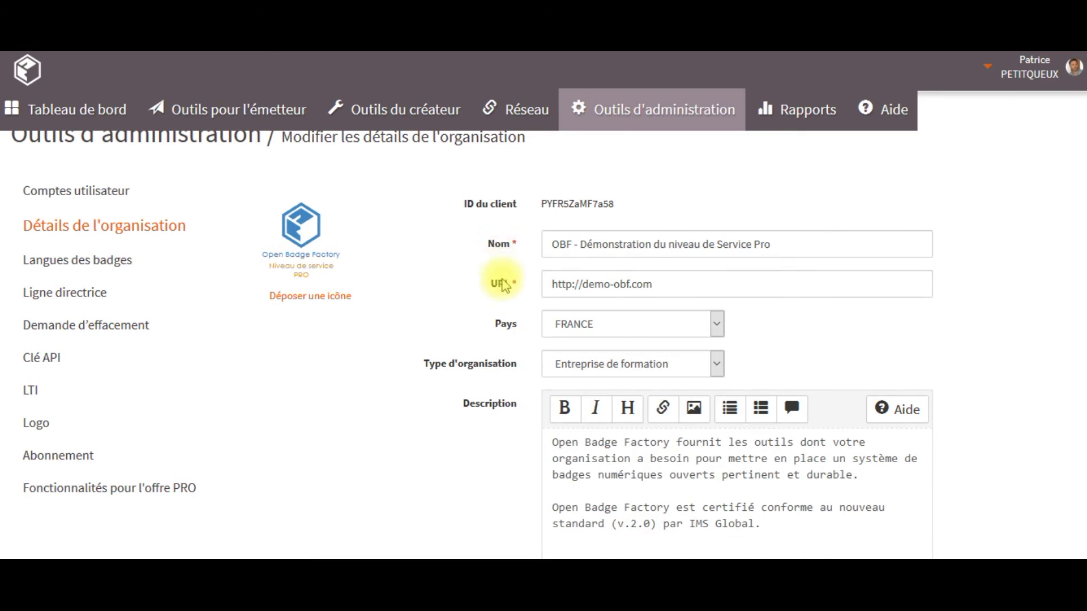
{"action": "scroll", "coordinate": [502, 284], "scroll_direction": "down", "scroll_amount": 2}
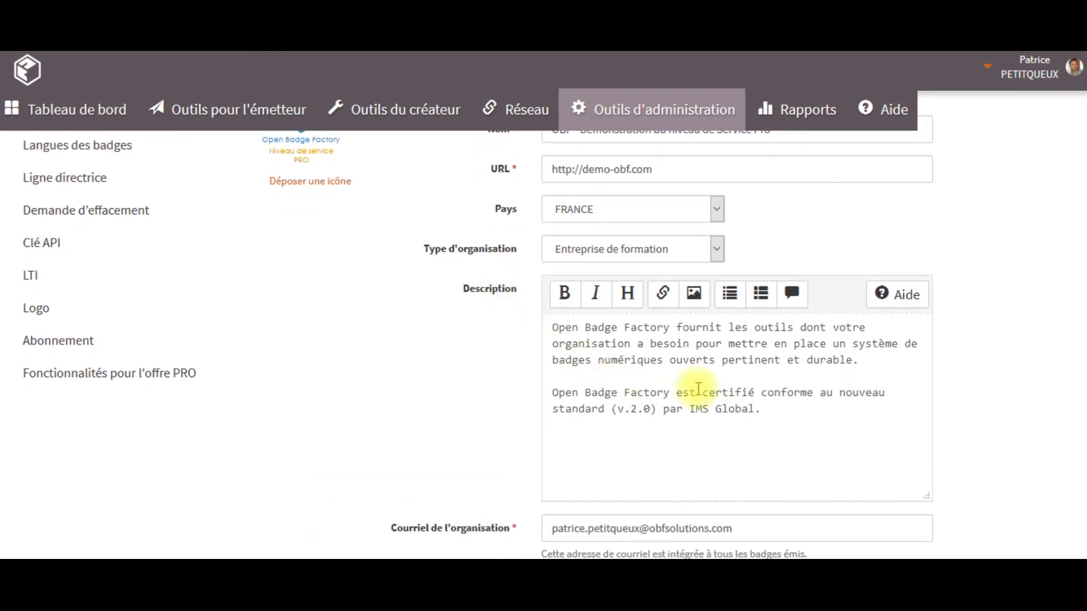
{"action": "left_click_drag", "start_coordinate": [784, 409], "coordinate": [557, 318]}
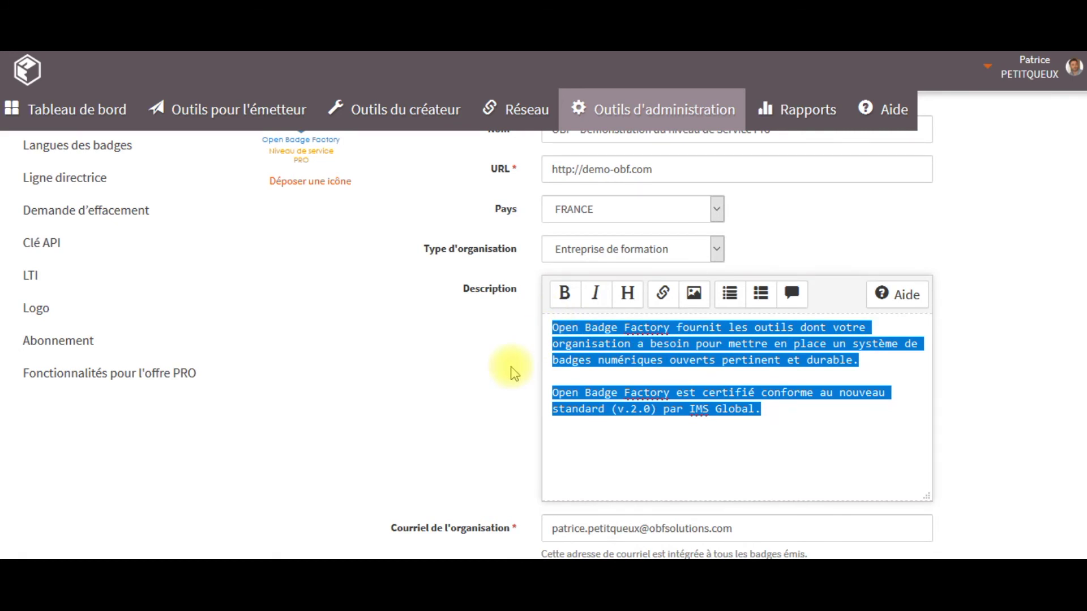
{"action": "scroll", "coordinate": [513, 373], "scroll_direction": "down", "scroll_amount": 5}
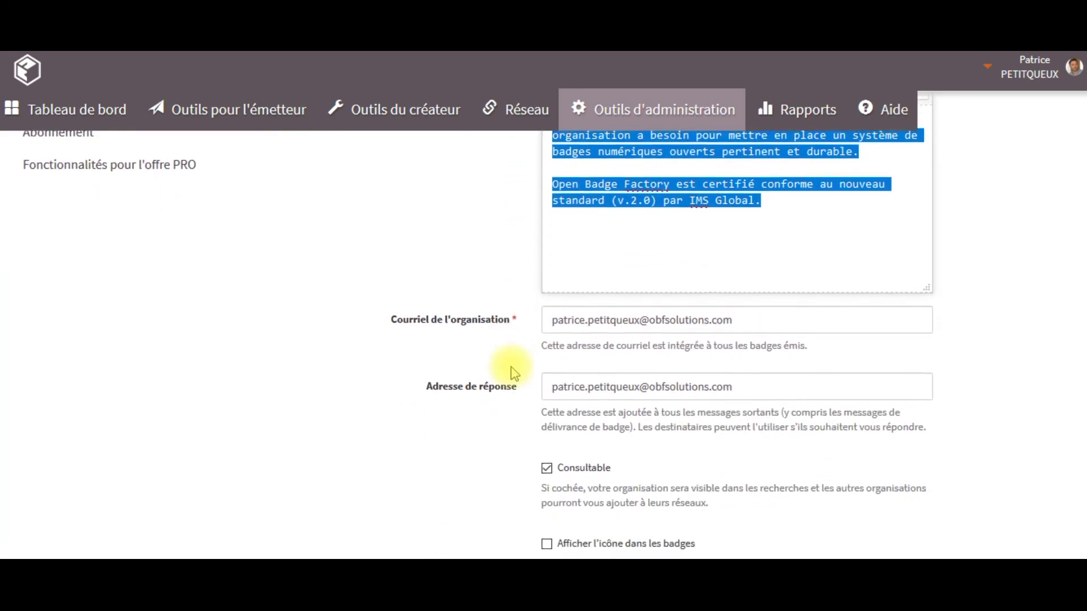
{"action": "scroll", "coordinate": [513, 371], "scroll_direction": "down", "scroll_amount": 2}
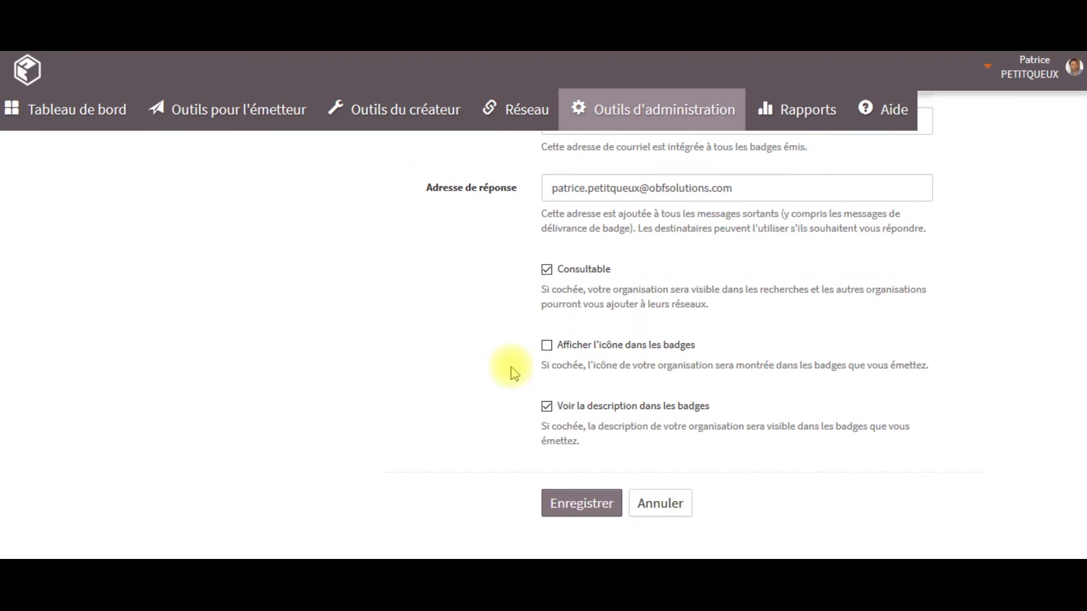
{"action": "left_click", "coordinate": [622, 266]}
{"action": "left_click_drag", "start_coordinate": [622, 266], "coordinate": [555, 269]}
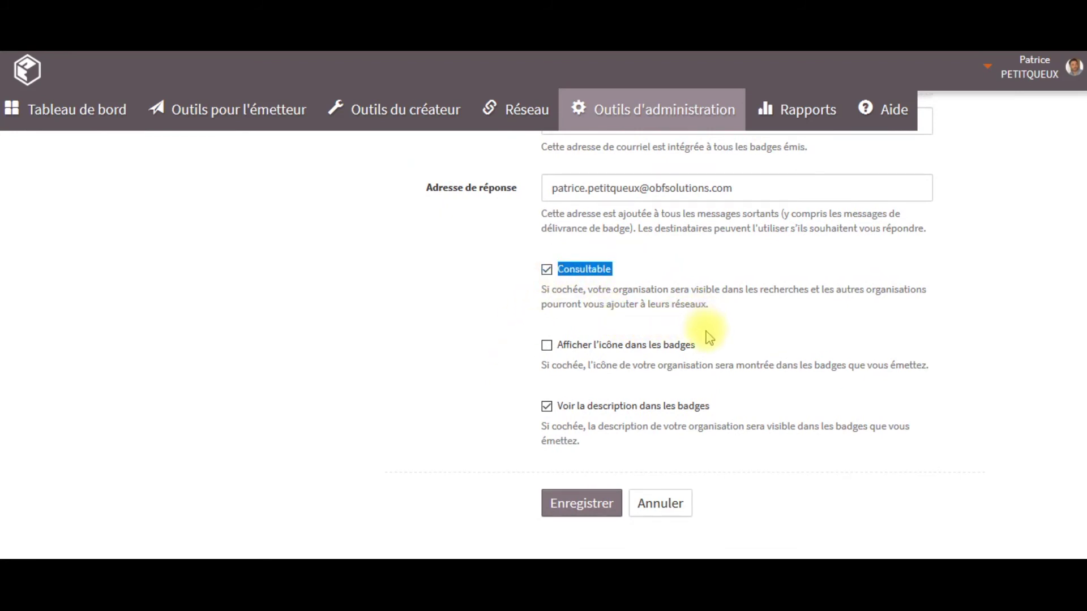
{"action": "left_click_drag", "start_coordinate": [711, 345], "coordinate": [561, 357]}
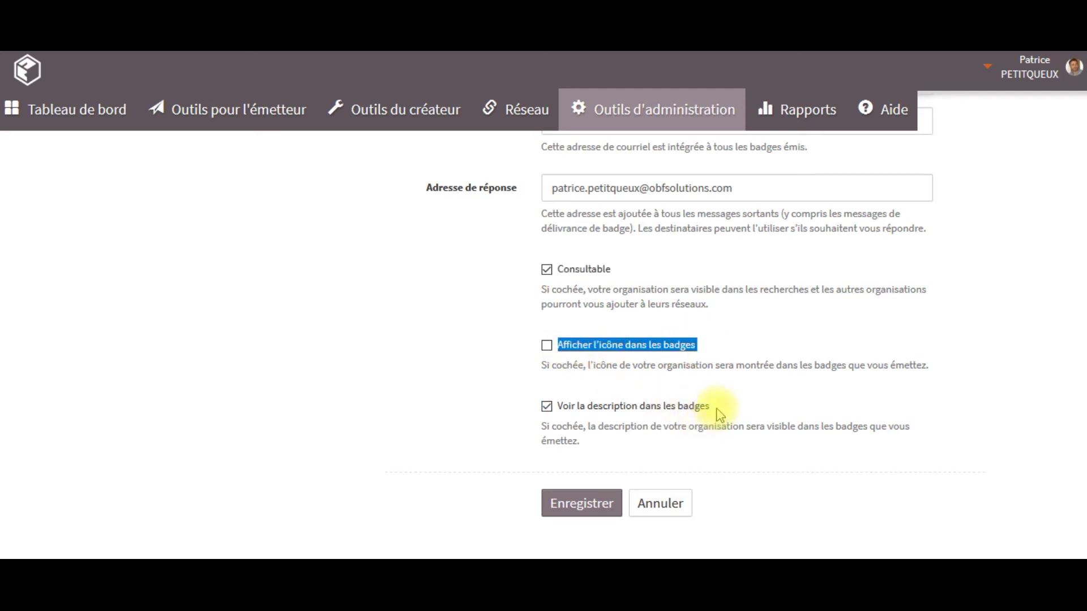
{"action": "left_click_drag", "start_coordinate": [714, 408], "coordinate": [561, 413]}
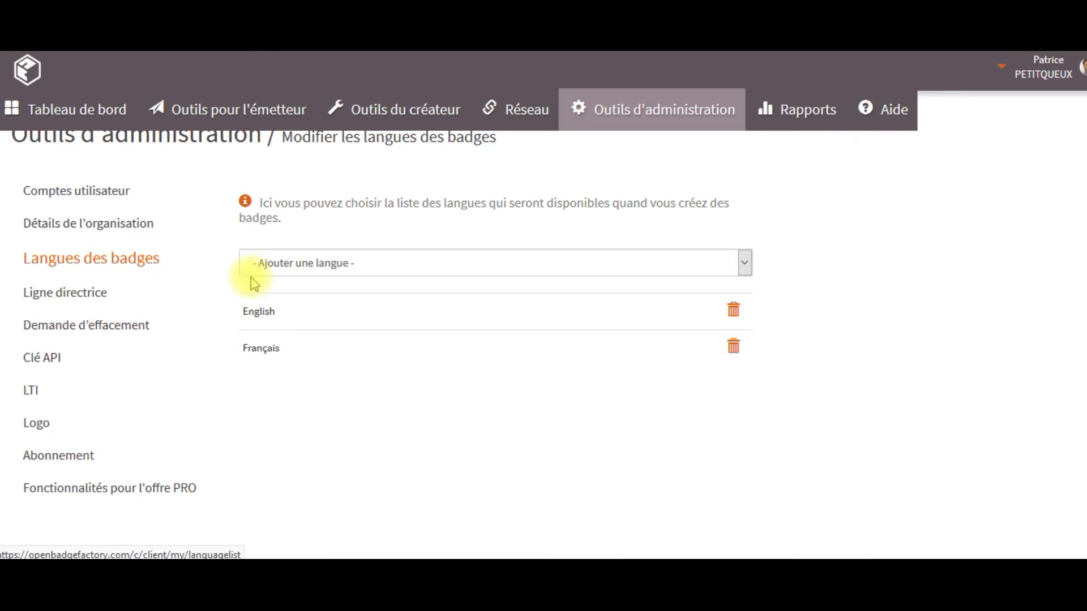
Remove English from the available badge languages and add it back to the list
{"action": "left_click", "coordinate": [733, 312]}
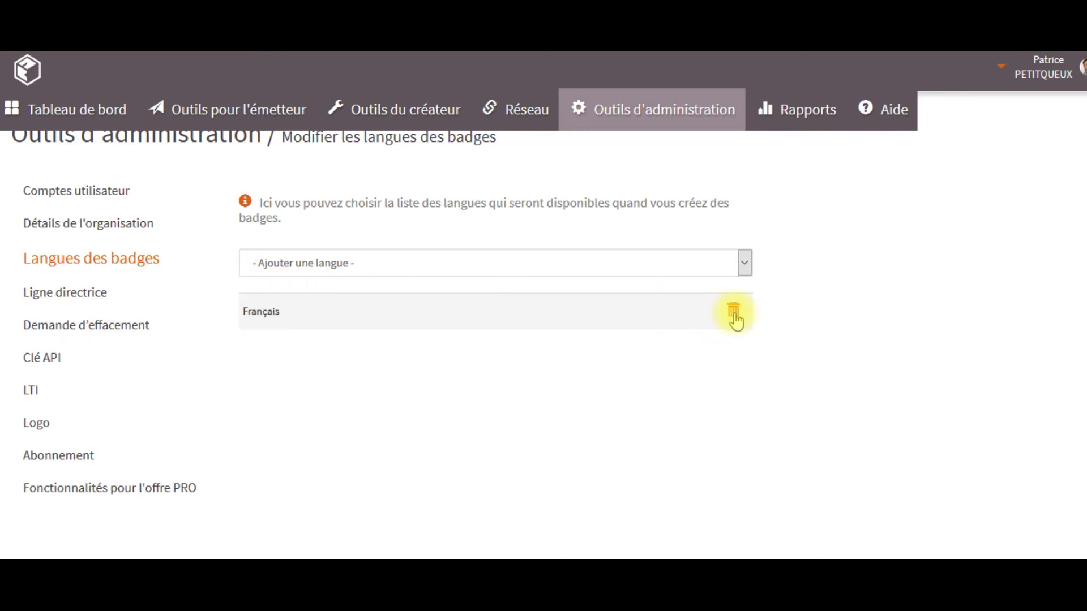
{"action": "left_click", "coordinate": [744, 263]}
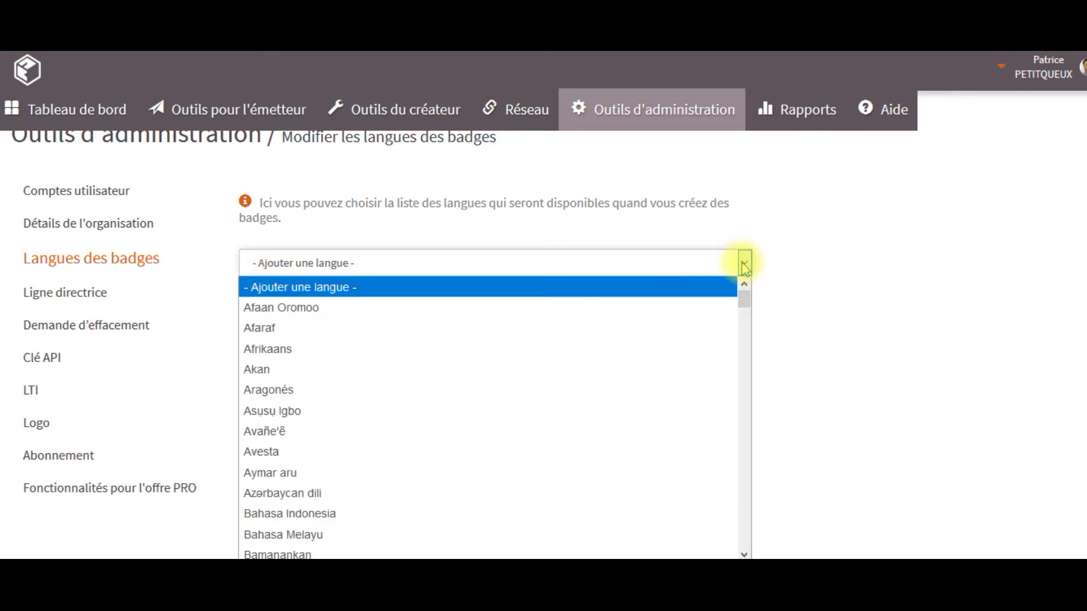
{"action": "type", "text": "en"}
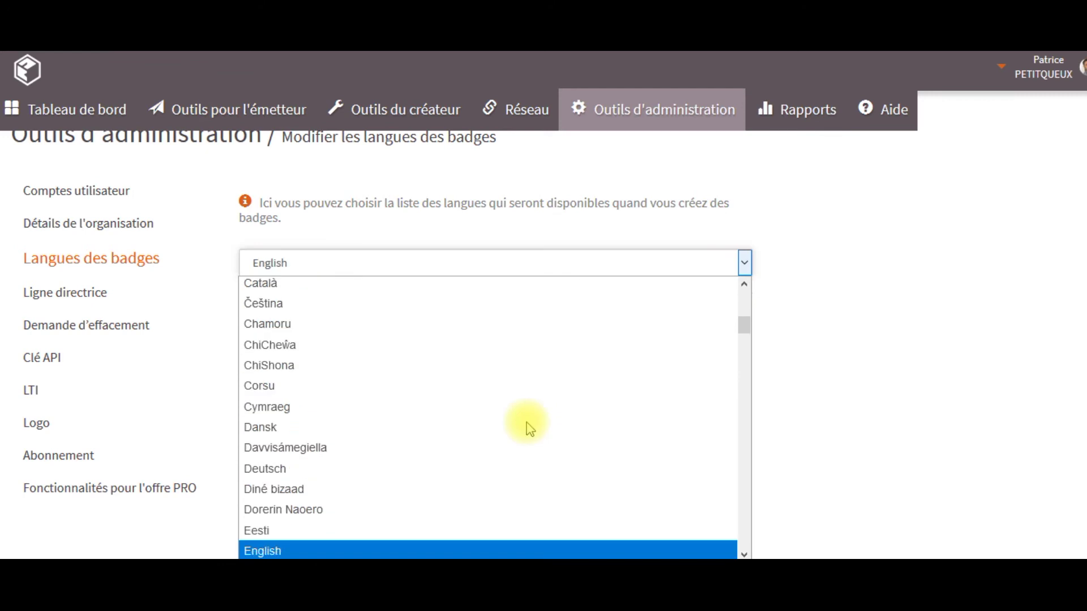
{"action": "left_click", "coordinate": [391, 551]}
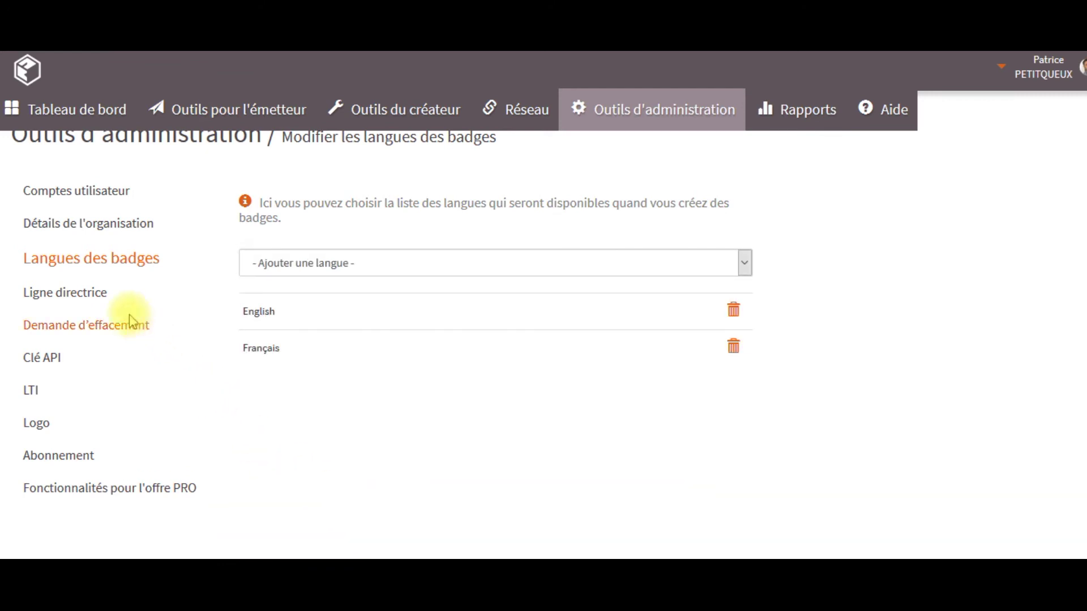
Examine the organisation's guideline page with the badge objectives template that instructs badge creators
{"action": "left_click", "coordinate": [95, 298]}
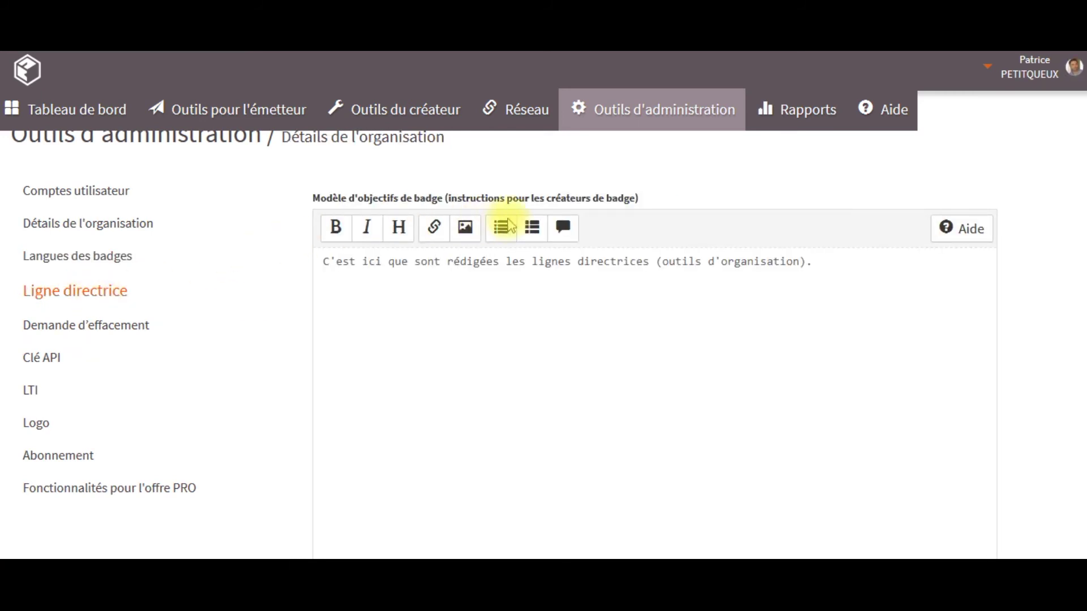
{"action": "left_click_drag", "start_coordinate": [641, 200], "coordinate": [314, 208]}
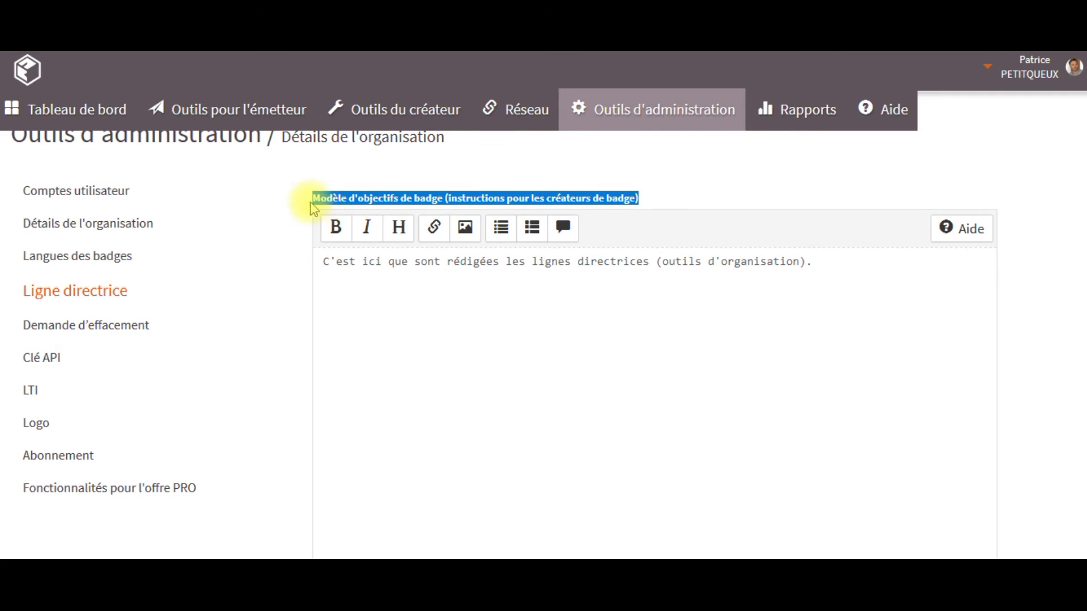
Examine the logo settings with custom CSS and banner for badge issuing e-mails, and open the subscription page
{"action": "left_click", "coordinate": [43, 428]}
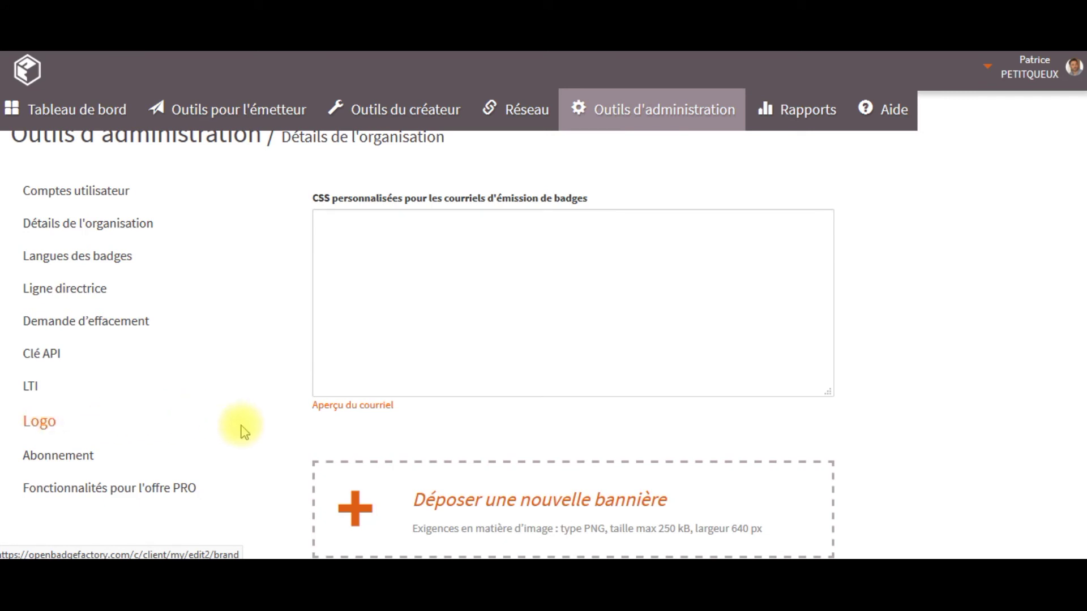
{"action": "scroll", "coordinate": [243, 428], "scroll_direction": "down", "scroll_amount": 3}
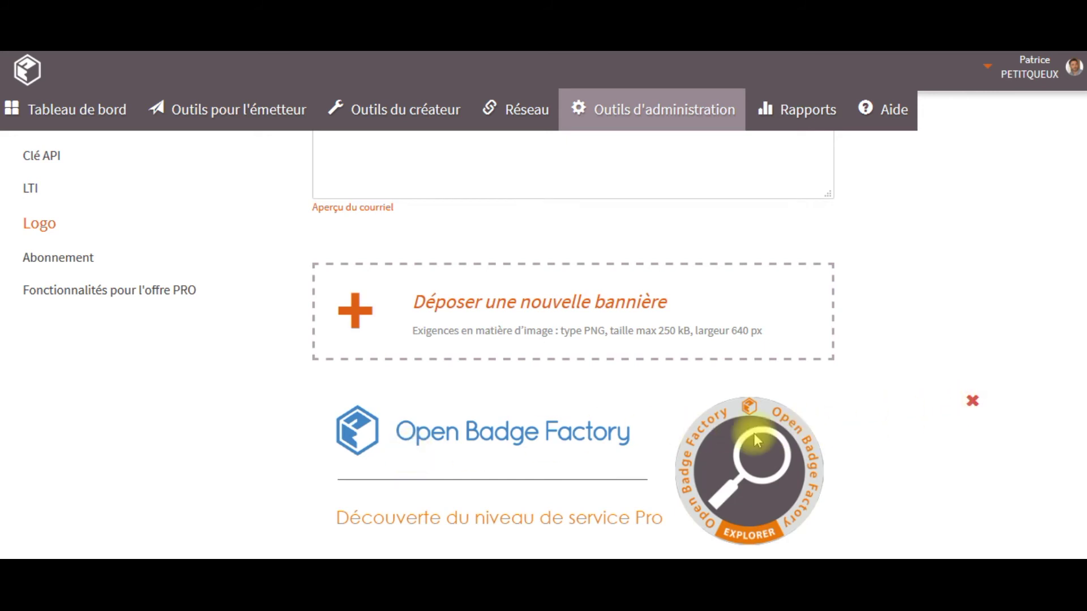
{"action": "left_click", "coordinate": [78, 260]}
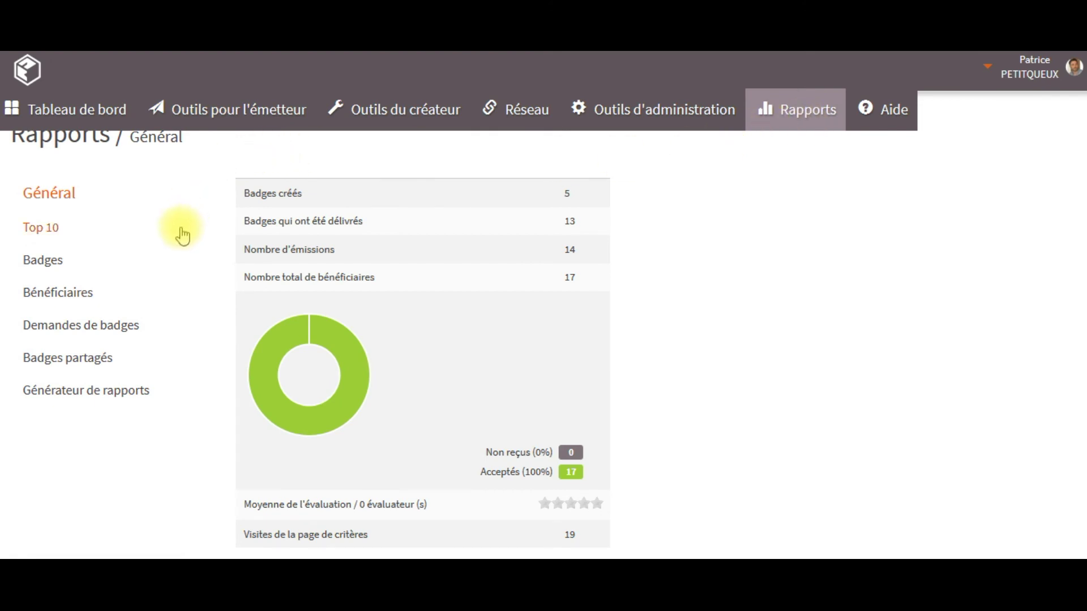
Examine the general badge report and the Top 10 rankings of issued, accepted, rated and viewed badges
{"action": "scroll", "coordinate": [182, 236], "scroll_direction": "down", "scroll_amount": 1}
{"action": "scroll", "coordinate": [182, 236], "scroll_direction": "up", "scroll_amount": 1}
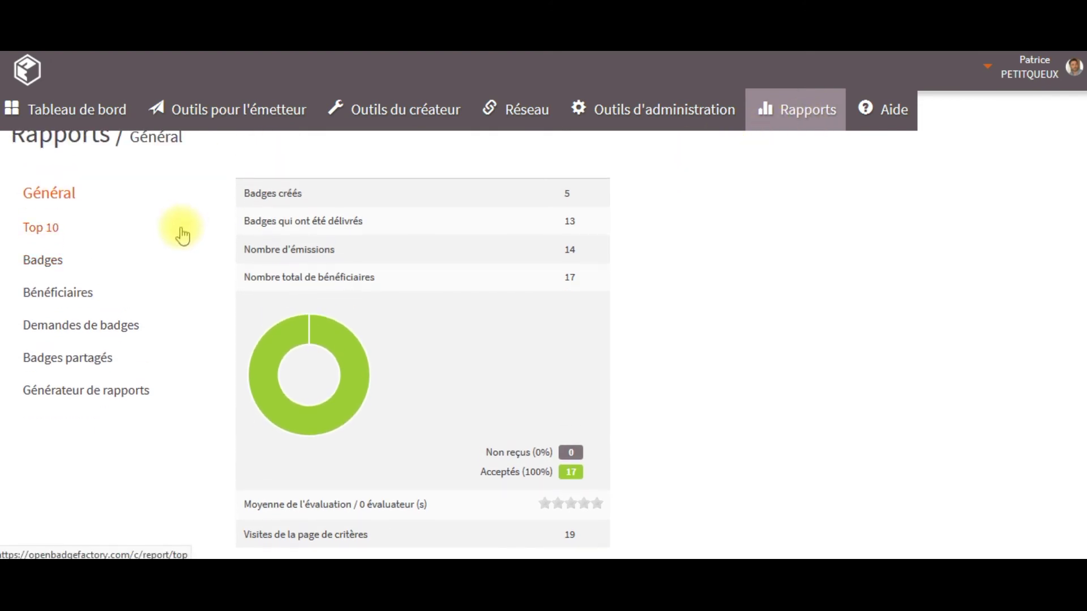
{"action": "left_click", "coordinate": [48, 229]}
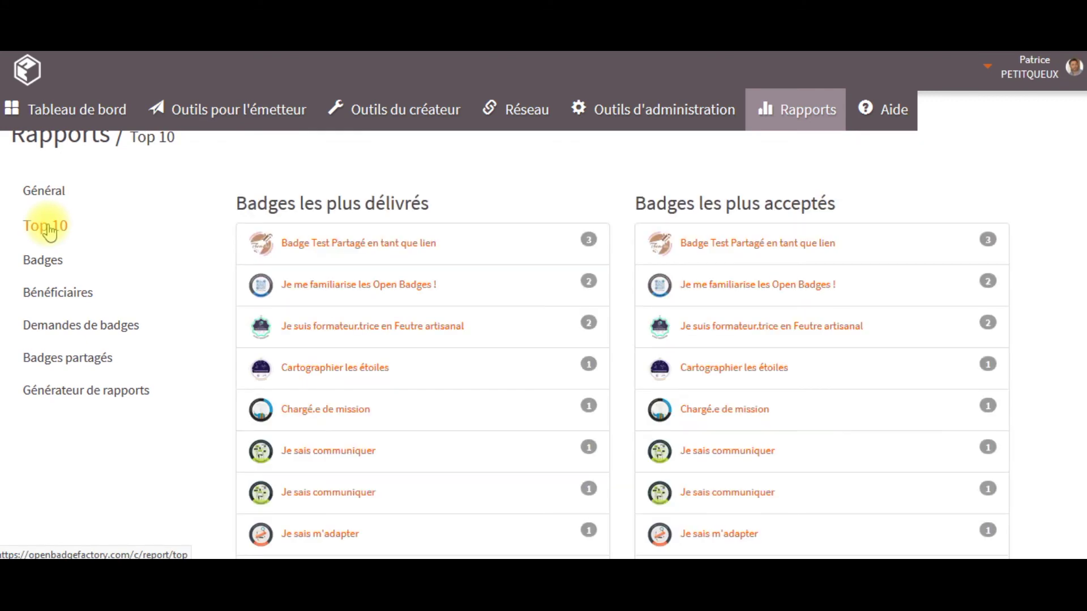
{"action": "scroll", "coordinate": [182, 291], "scroll_direction": "down", "scroll_amount": 5}
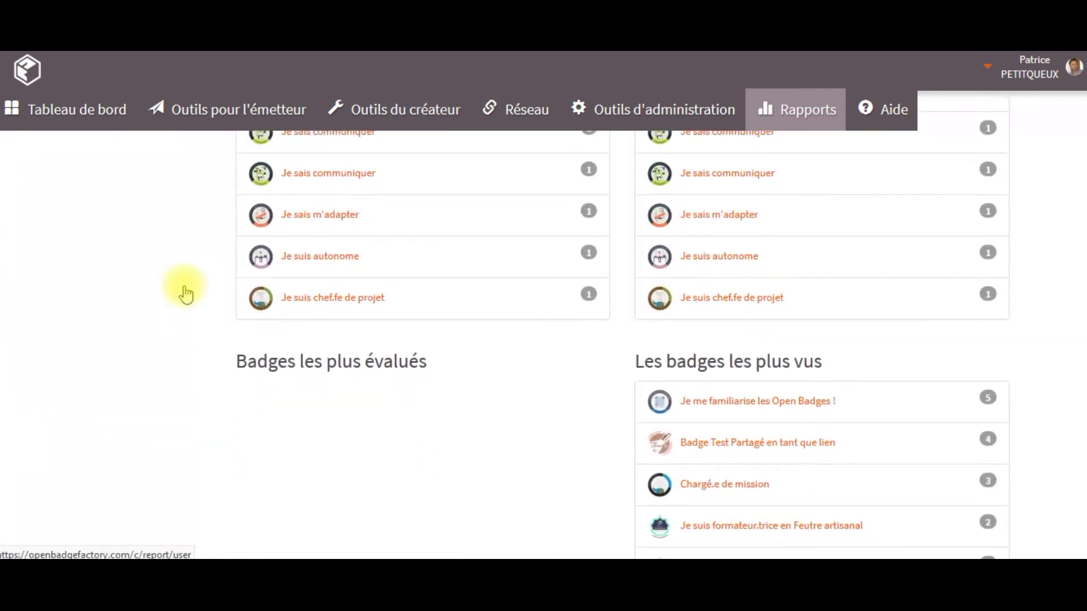
{"action": "scroll", "coordinate": [186, 294], "scroll_direction": "down", "scroll_amount": 4}
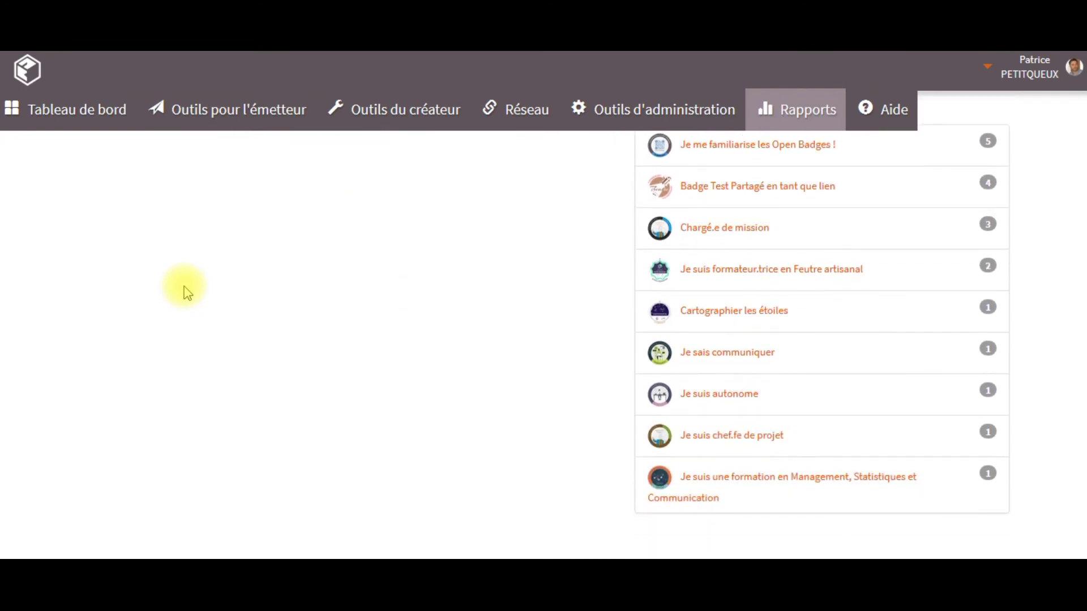
{"action": "scroll", "coordinate": [188, 293], "scroll_direction": "up", "scroll_amount": 10}
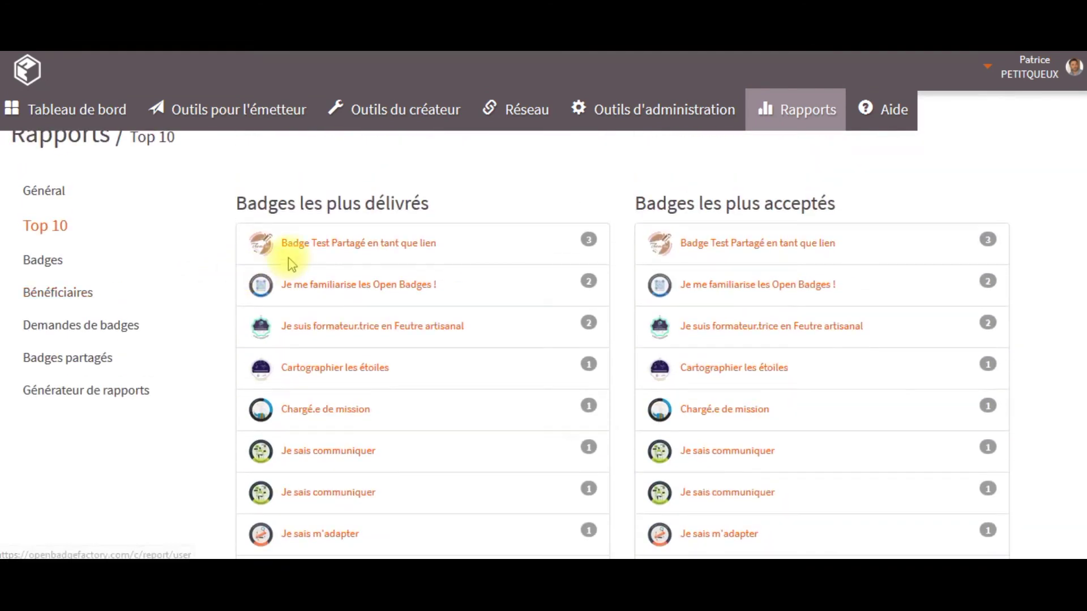
Examine the report for the badge "Je me familiarise les Open Badges !", including its issuing event of 27/09/2019 and the recipients who accepted it
{"action": "left_click", "coordinate": [318, 286]}
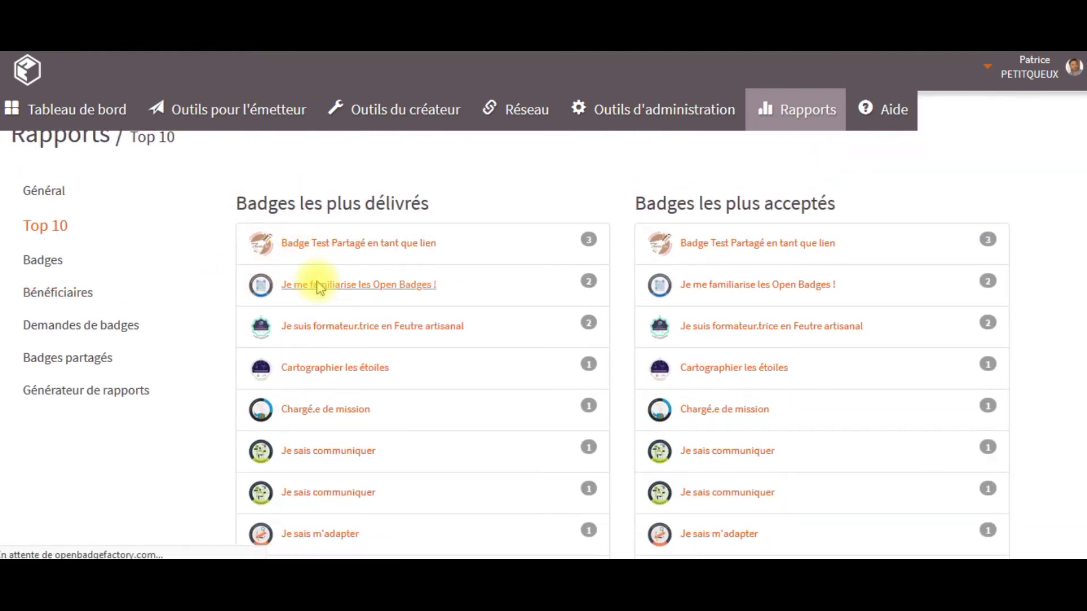
{"action": "scroll", "coordinate": [318, 288], "scroll_direction": "down", "scroll_amount": 2}
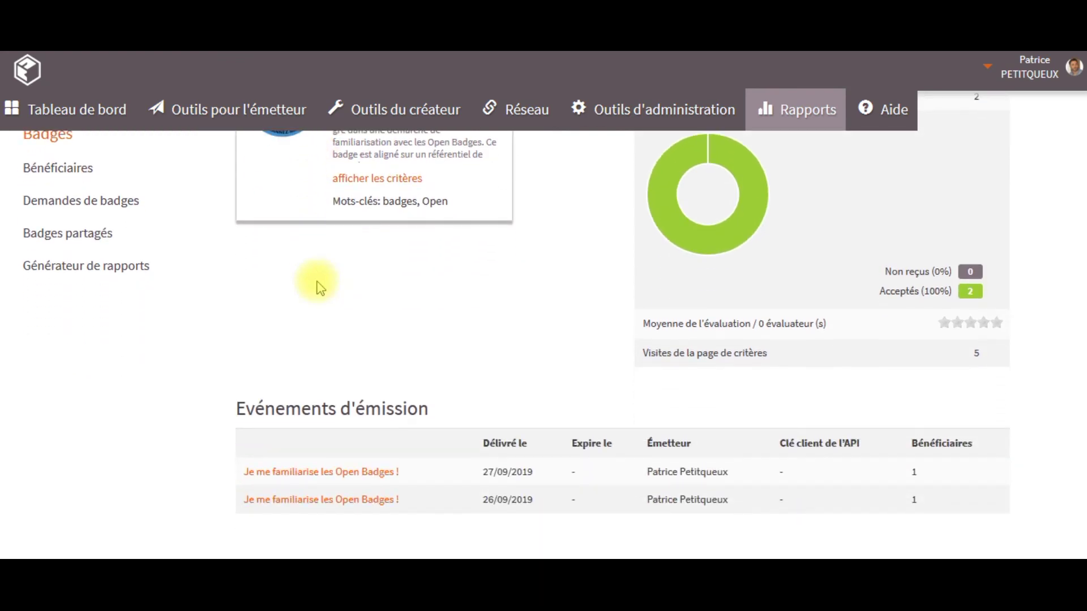
{"action": "left_click", "coordinate": [289, 478]}
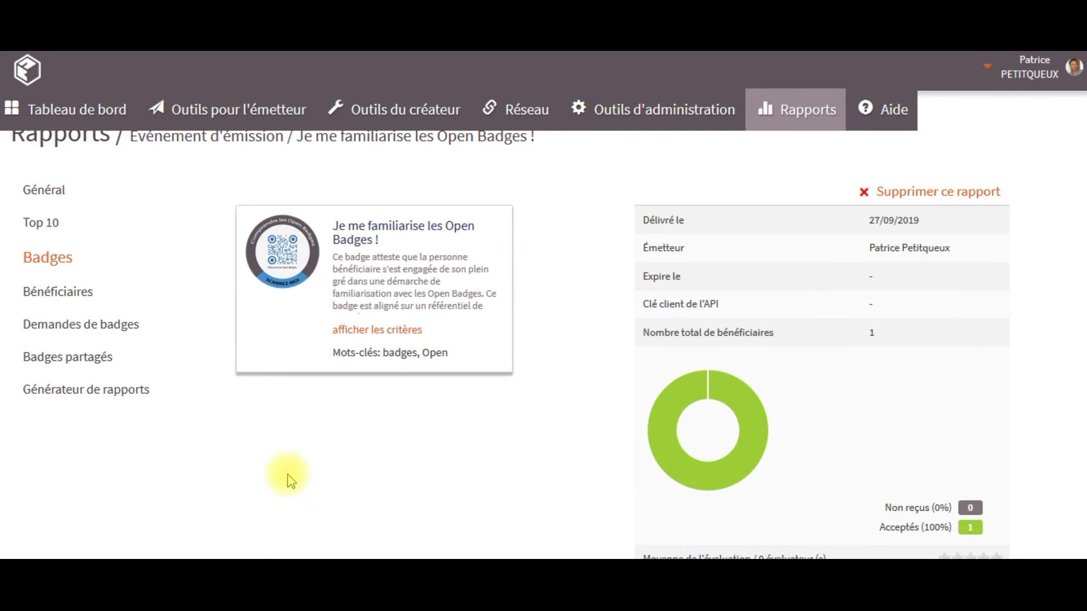
{"action": "scroll", "coordinate": [290, 480], "scroll_direction": "down", "scroll_amount": 3}
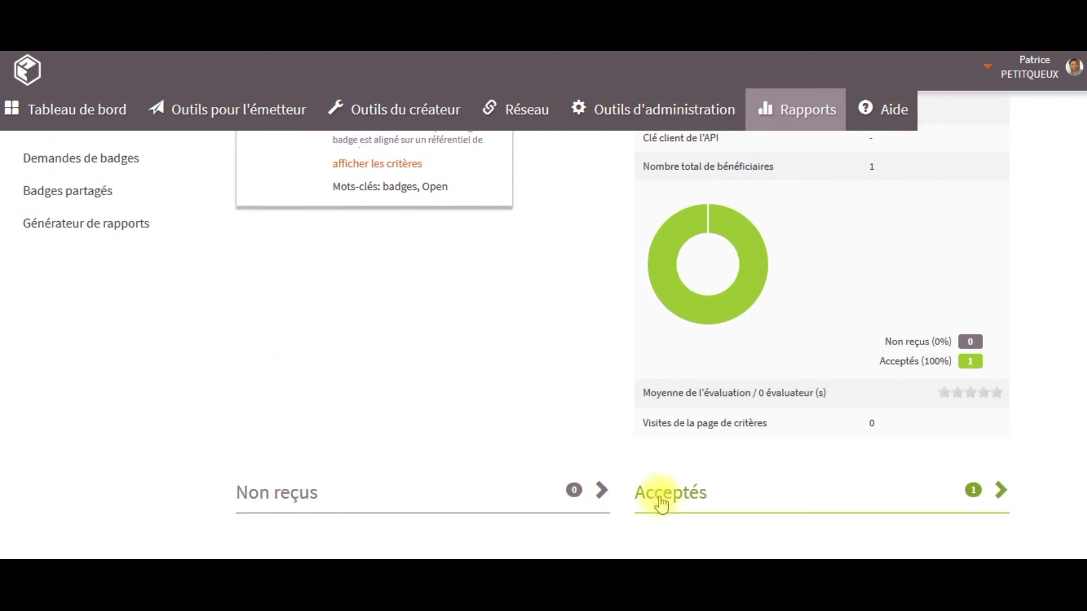
{"action": "left_click", "coordinate": [661, 493]}
{"action": "scroll", "coordinate": [661, 503], "scroll_direction": "down", "scroll_amount": 1}
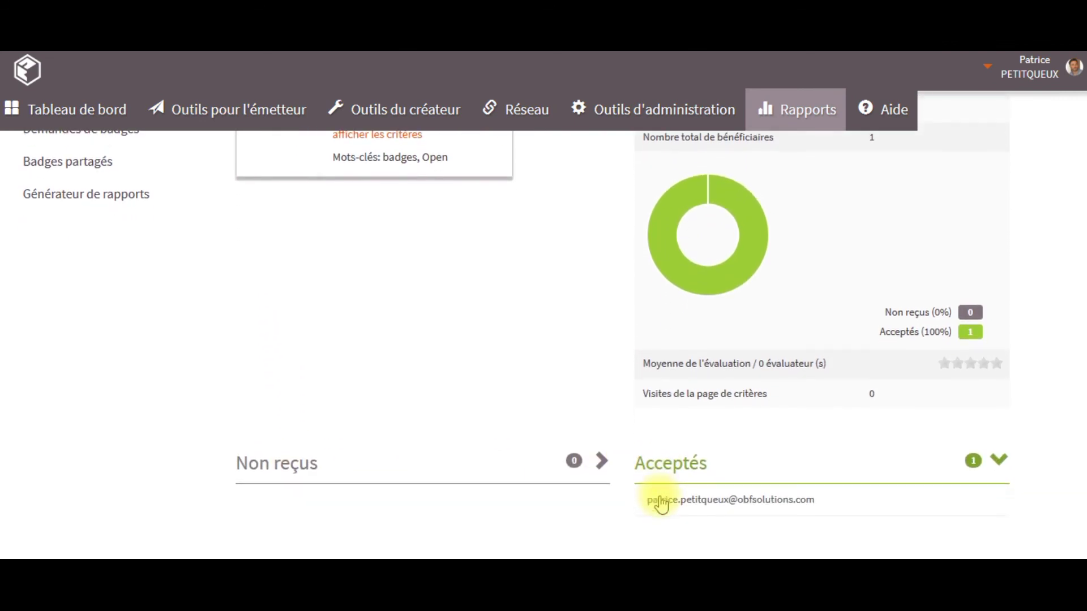
{"action": "scroll", "coordinate": [661, 503], "scroll_direction": "up", "scroll_amount": 2}
{"action": "scroll", "coordinate": [657, 499], "scroll_direction": "up", "scroll_amount": 1}
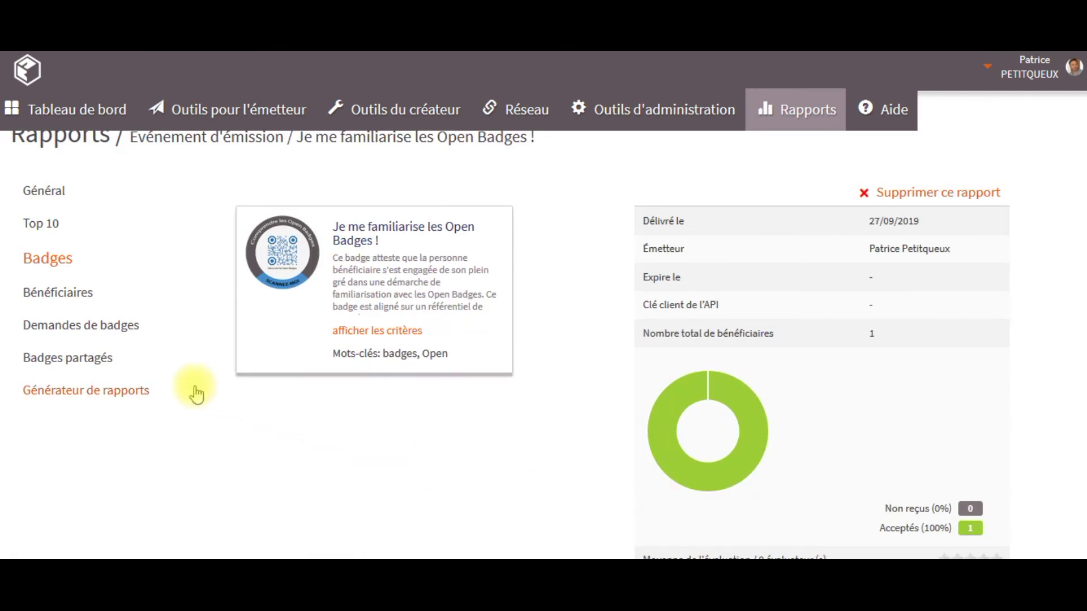
Filter the recipients report by the badge "Je sais communiquer" and examine all badges issued to the listed recipient
{"action": "left_click", "coordinate": [72, 294]}
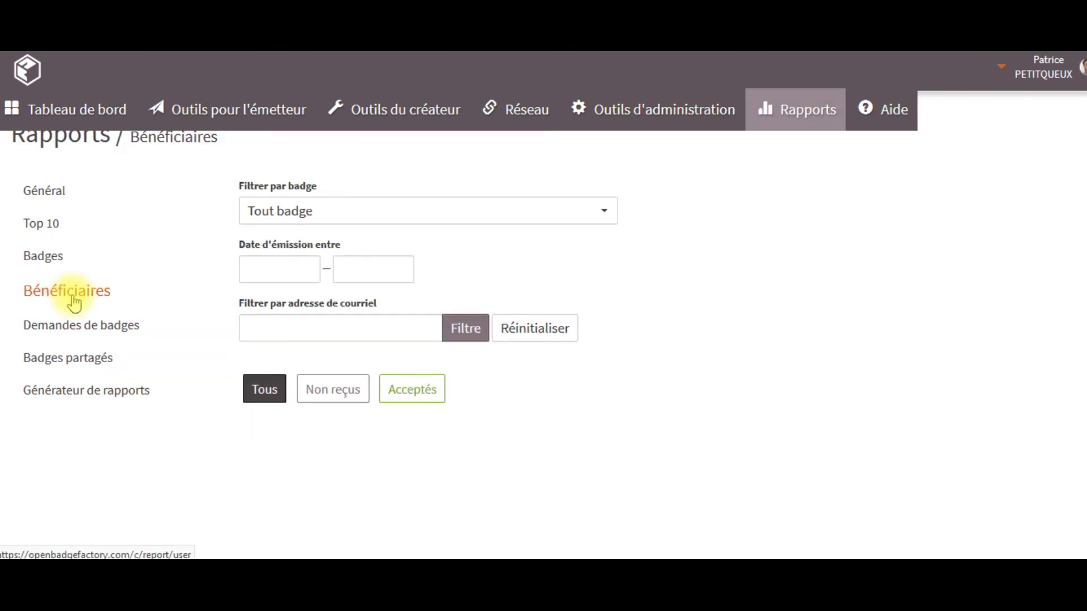
{"action": "left_click", "coordinate": [325, 211]}
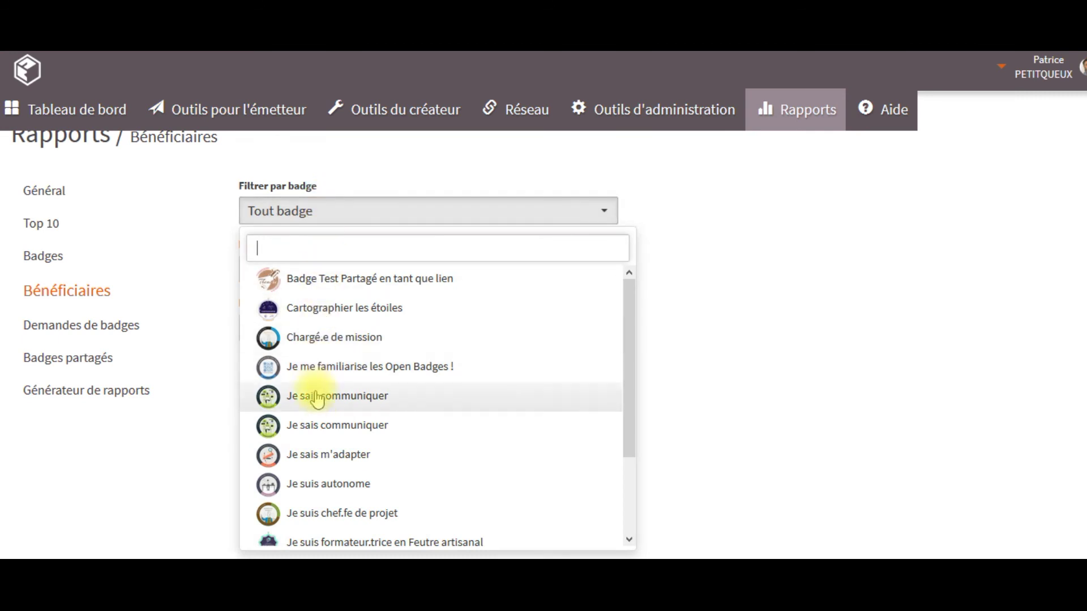
{"action": "left_click", "coordinate": [317, 396]}
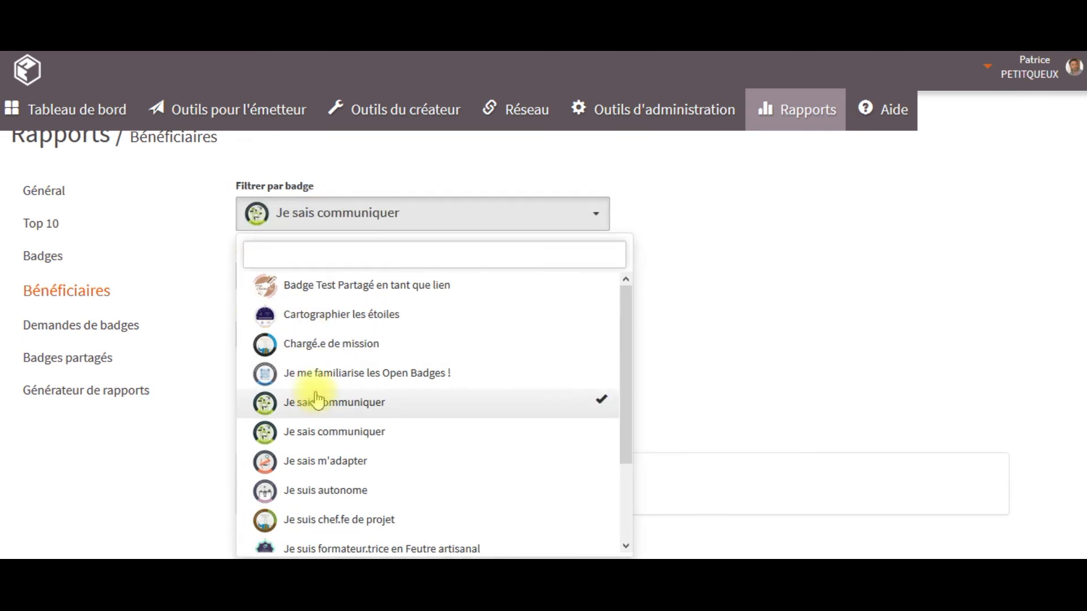
{"action": "left_click", "coordinate": [424, 215]}
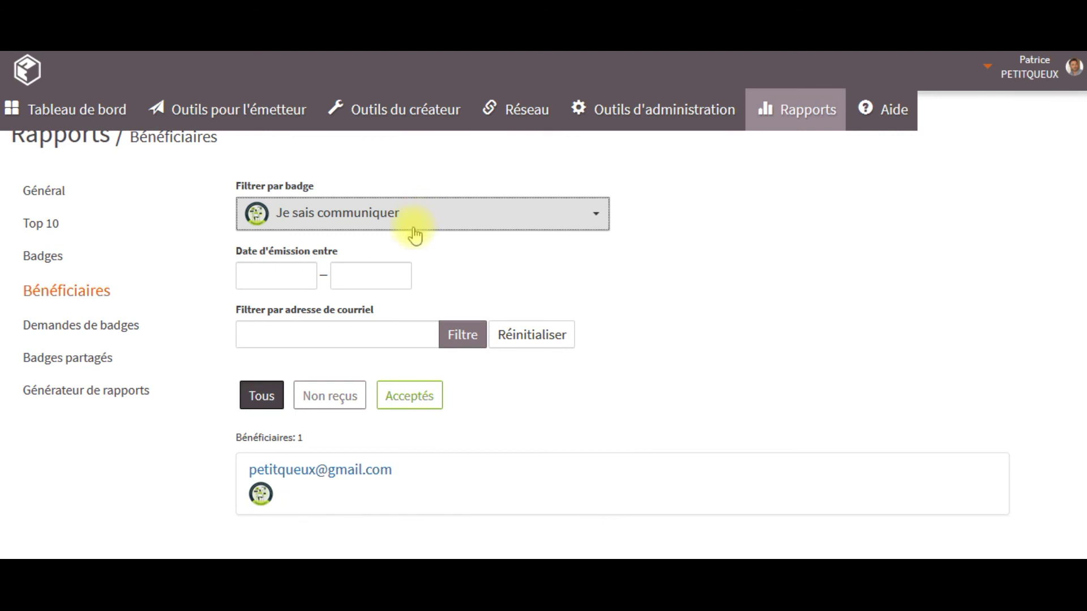
{"action": "left_click", "coordinate": [338, 474]}
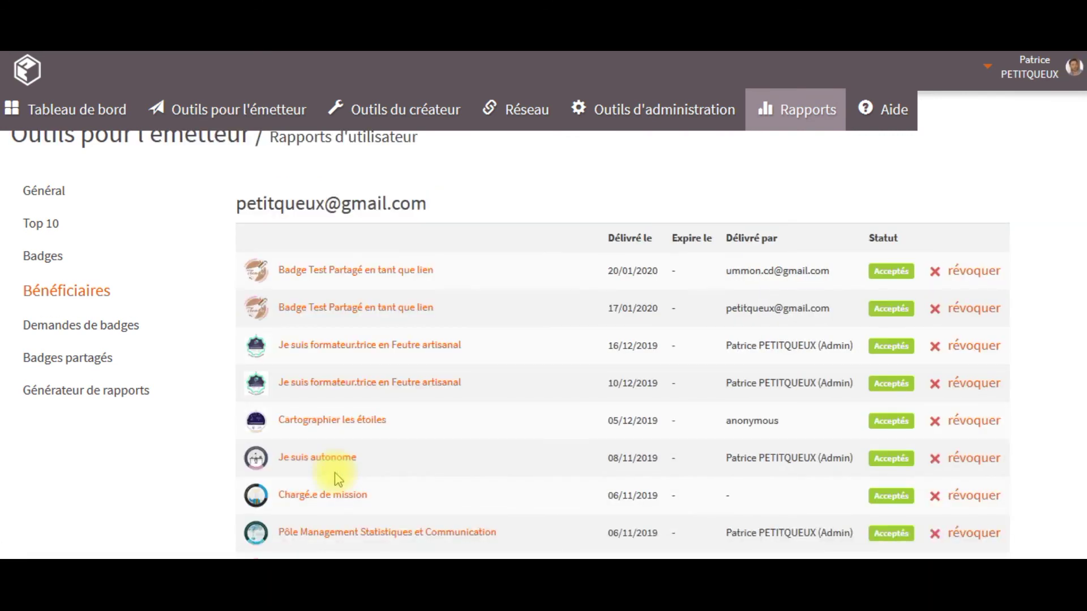
{"action": "scroll", "coordinate": [336, 479], "scroll_direction": "down", "scroll_amount": 5}
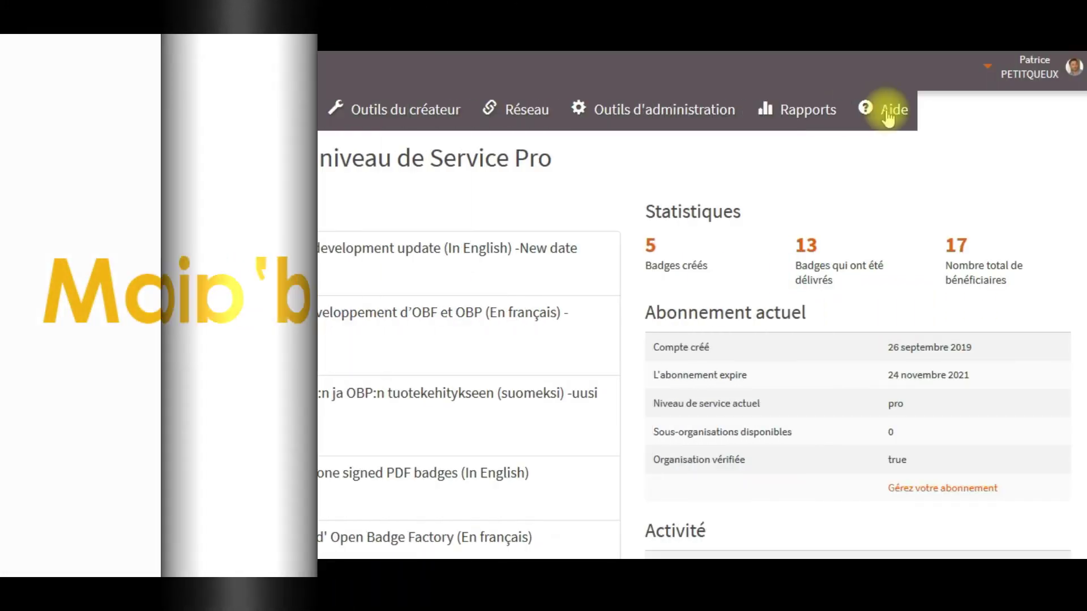
Open the Open Badge Factory help documentation and switch its language to French
{"action": "left_click", "coordinate": [887, 116]}
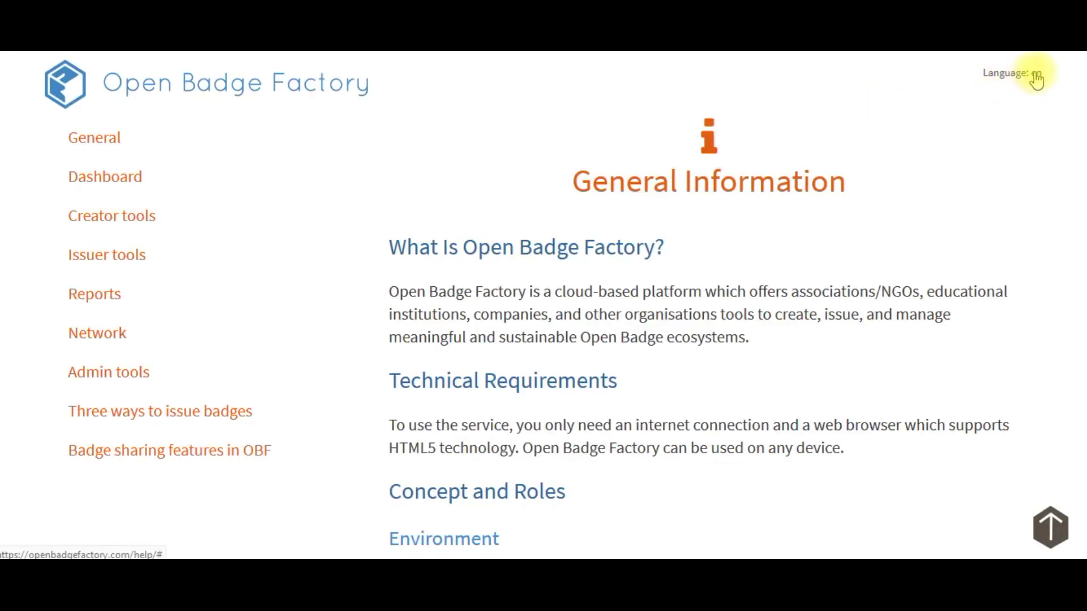
{"action": "left_click", "coordinate": [1036, 75]}
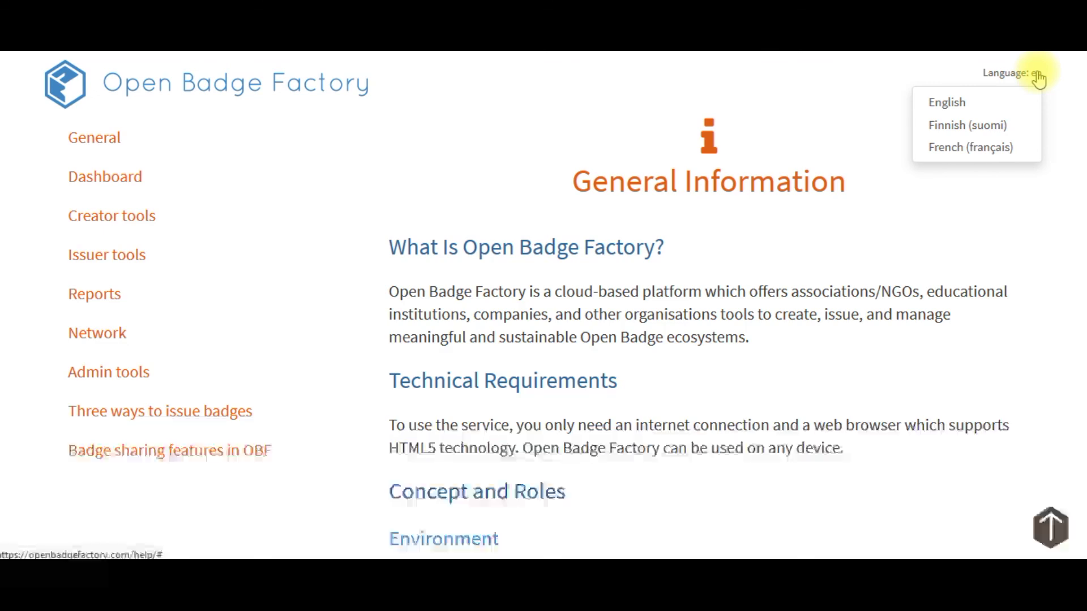
{"action": "left_click", "coordinate": [986, 148]}
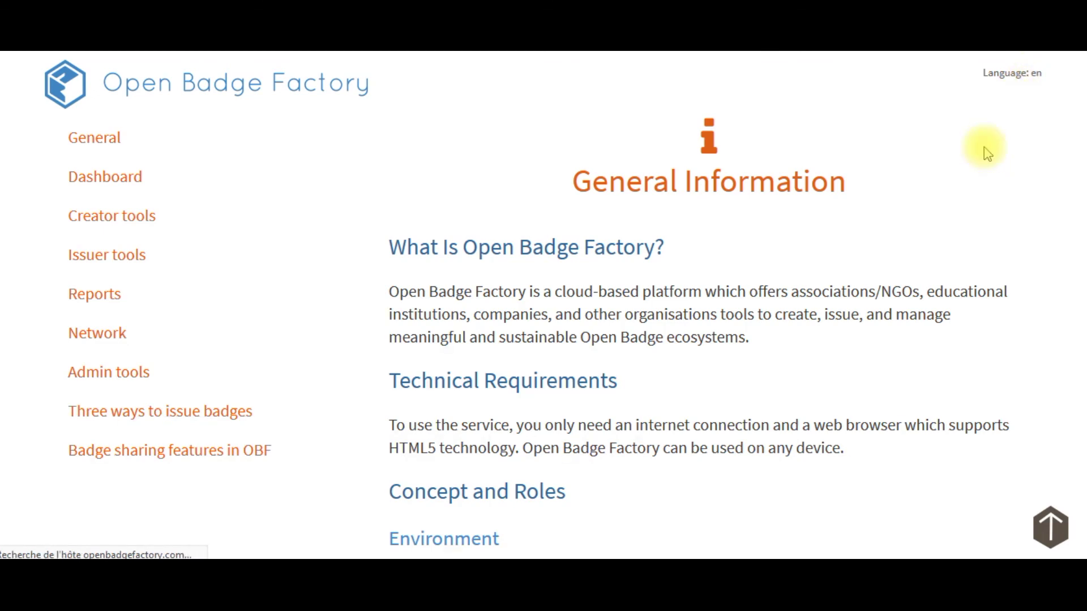